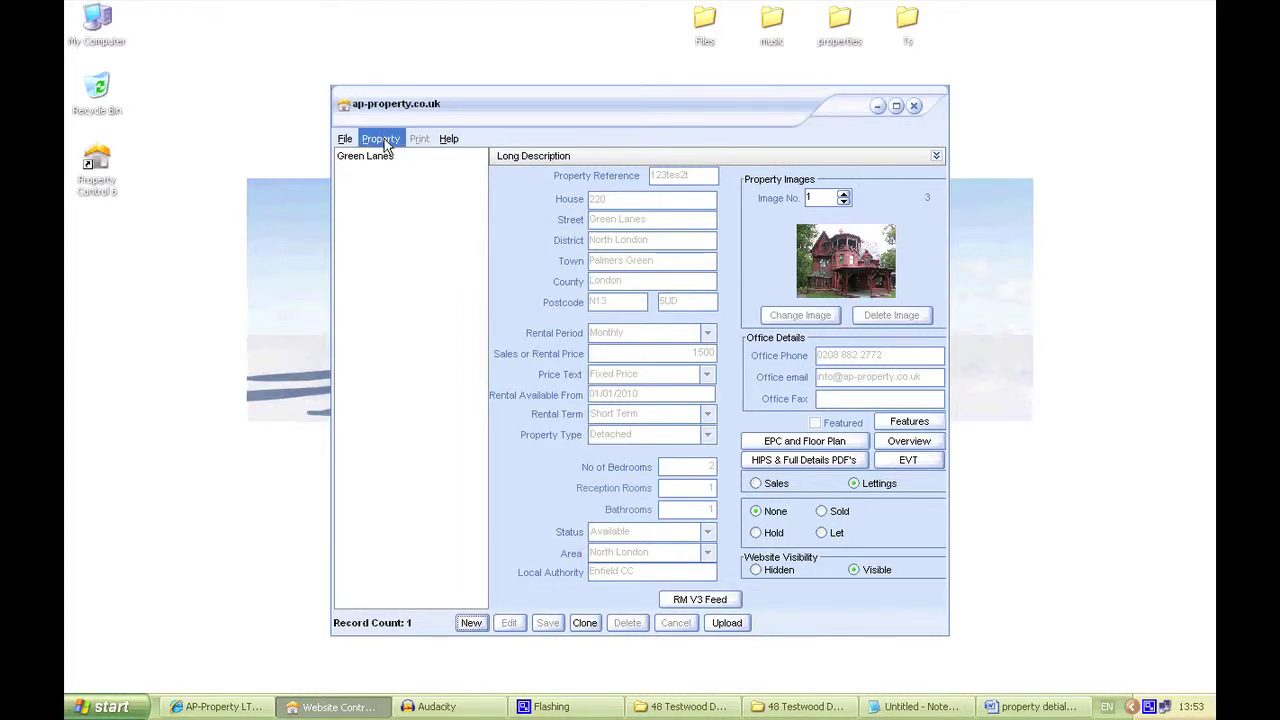
Display the property list by property reference, and switch it to display by property ID.
click(383, 140)
mouse_move(427, 283)
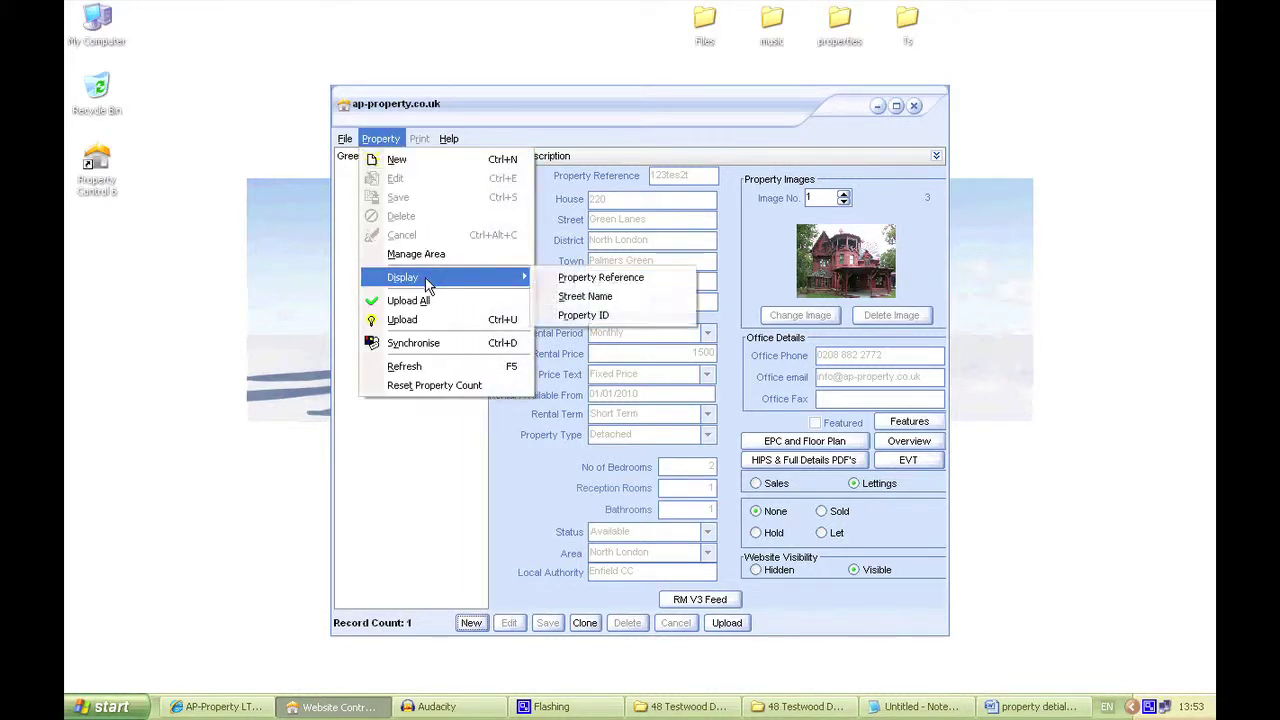
click(600, 280)
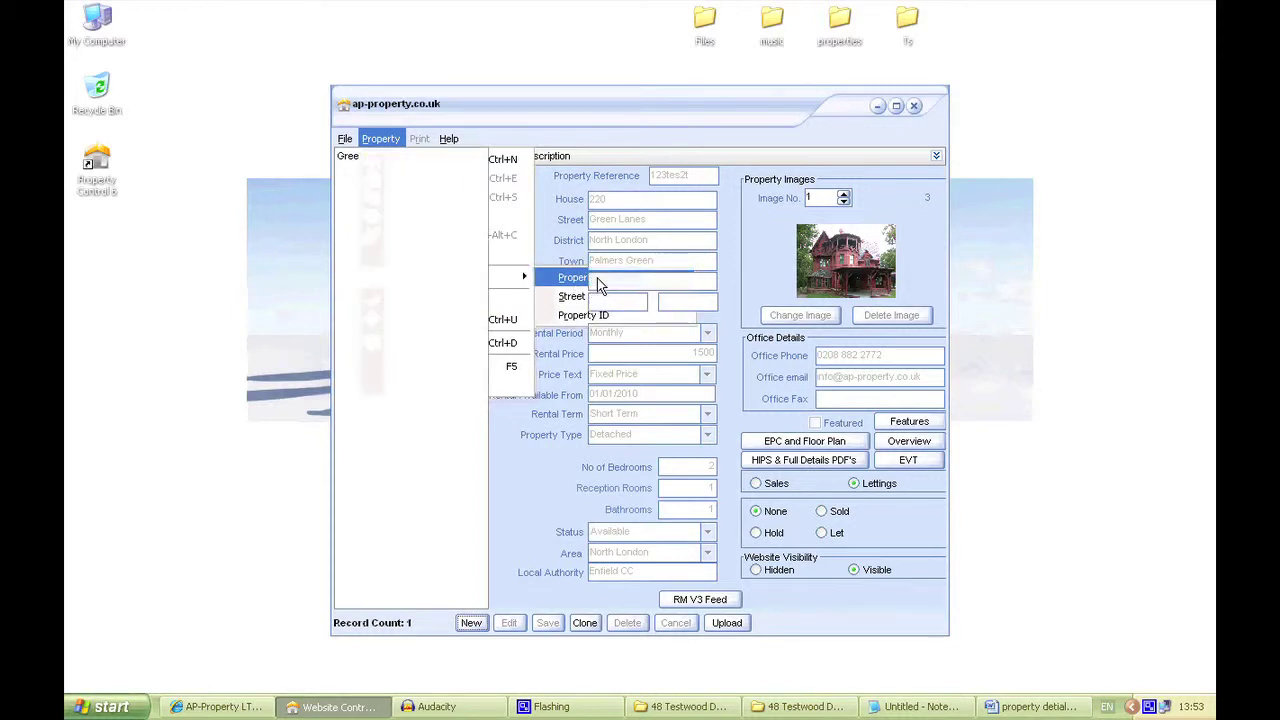
click(381, 139)
mouse_move(428, 280)
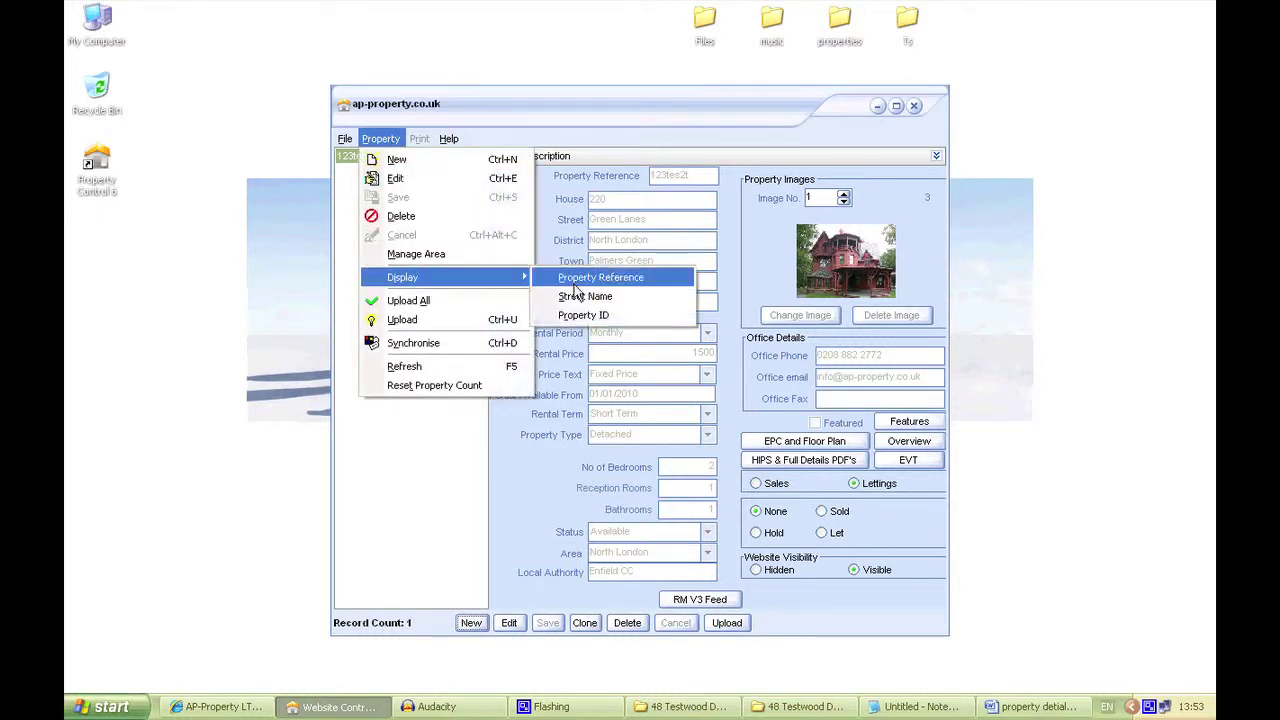
click(583, 315)
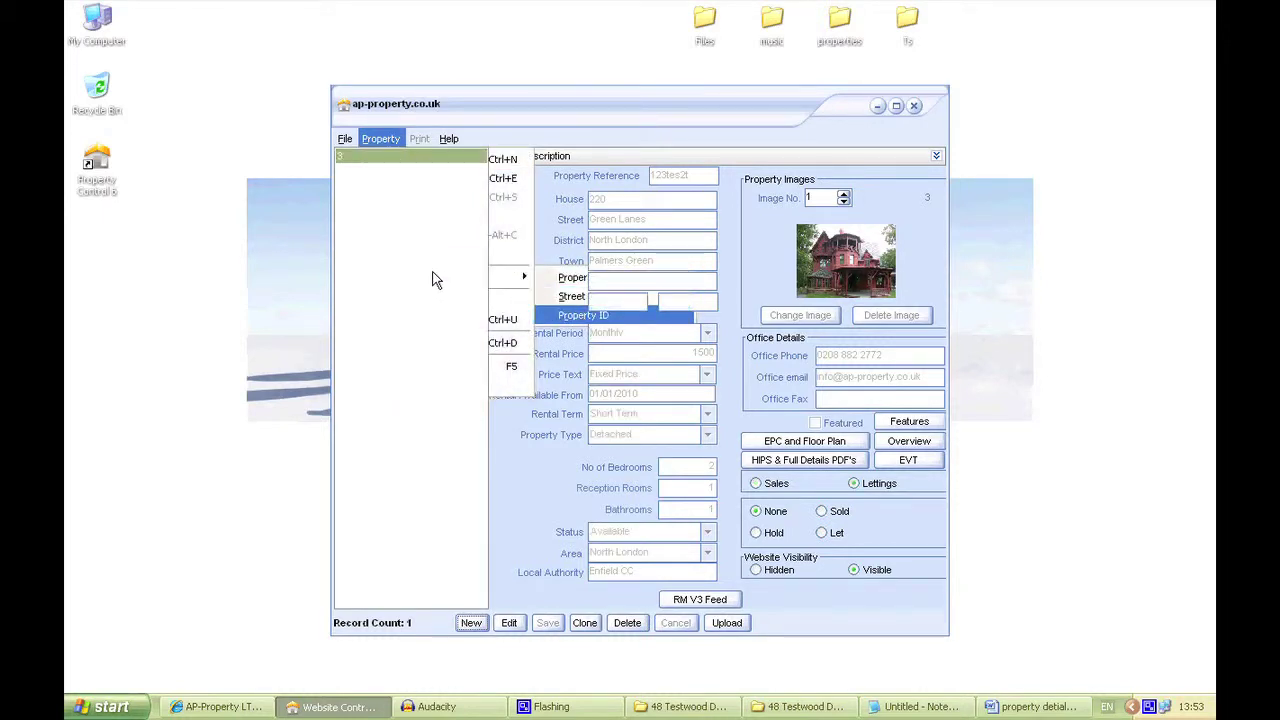
Display the property list by street name.
click(378, 141)
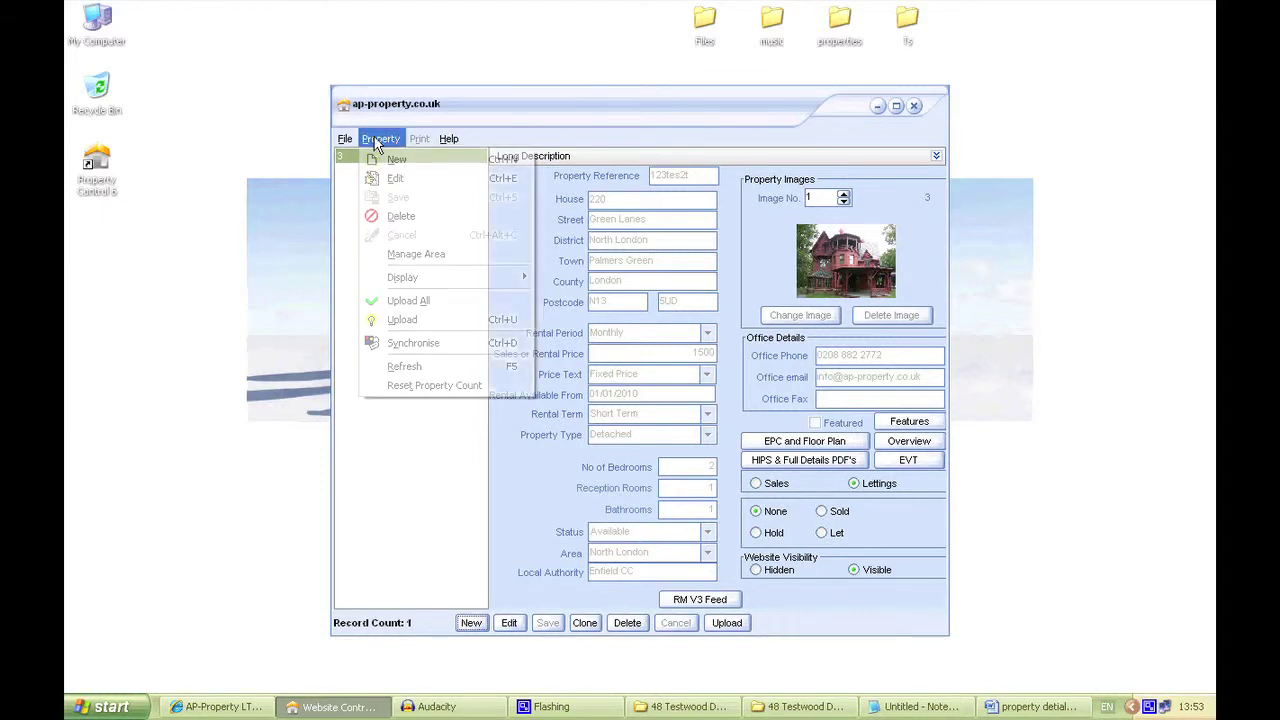
mouse_move(440, 279)
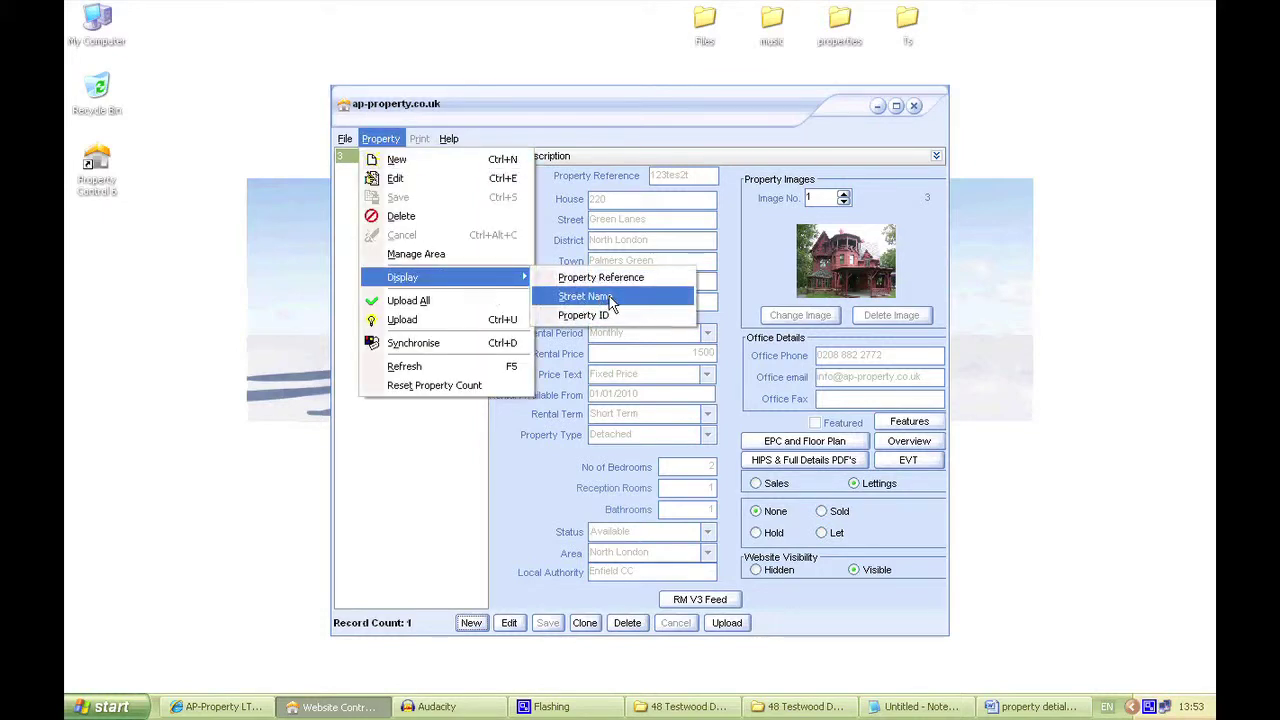
click(609, 296)
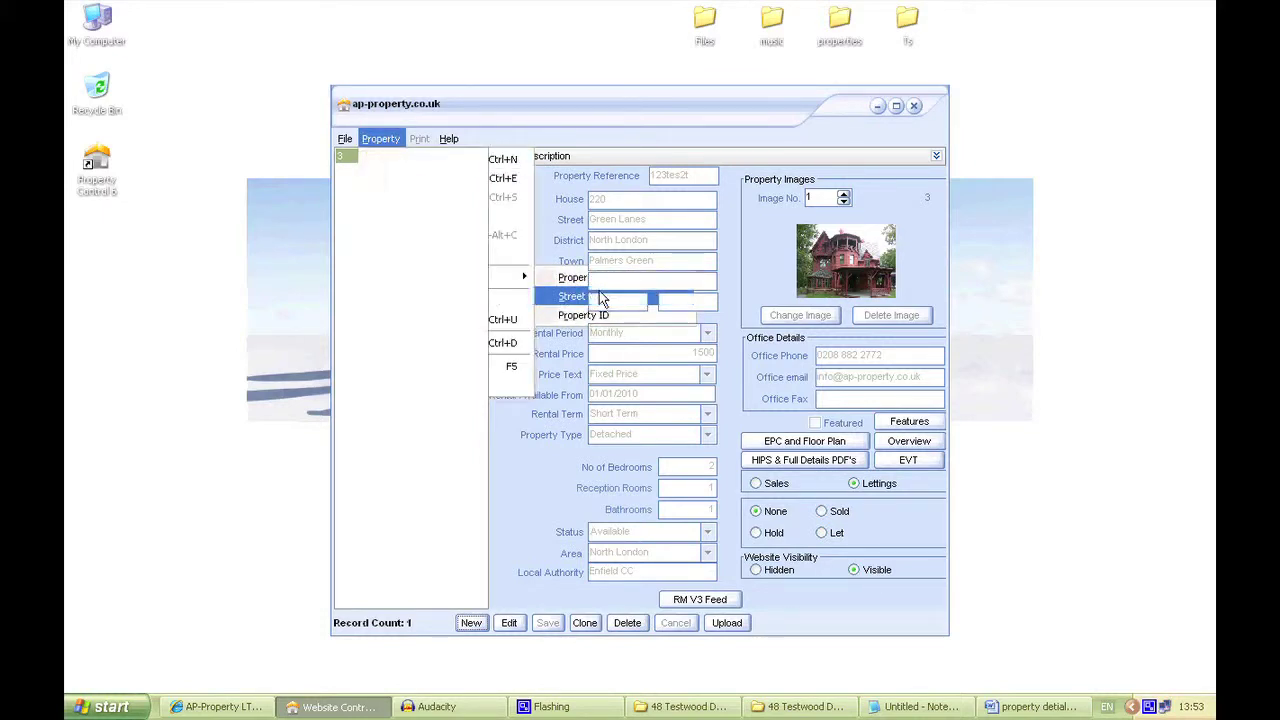
click(431, 225)
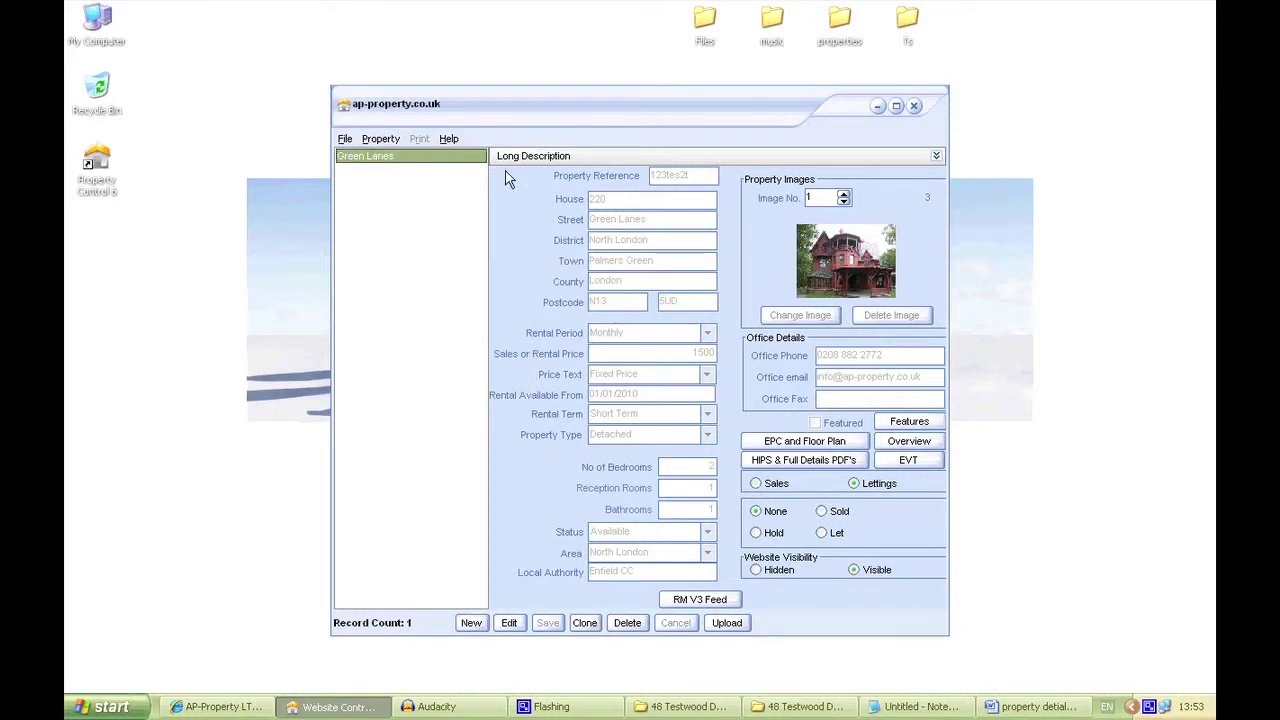
Check the selected property's long description, collapse it again and upload the property to the website.
click(936, 156)
click(937, 157)
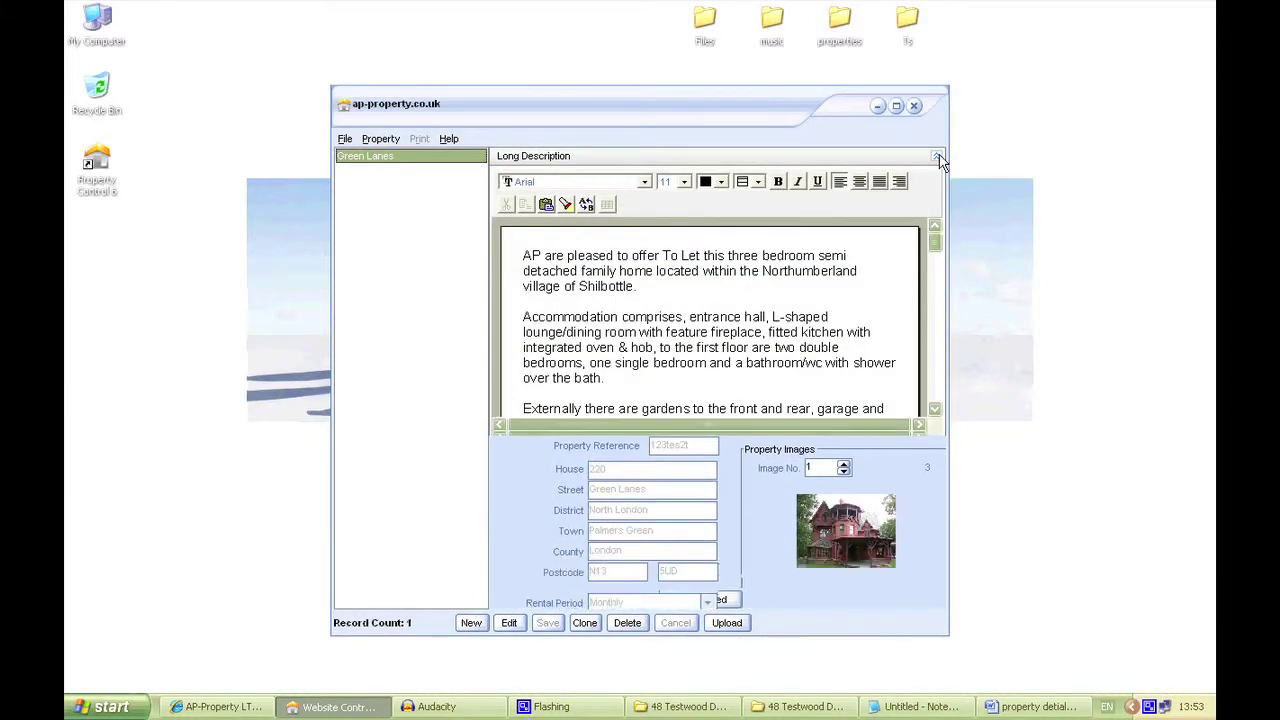
click(740, 627)
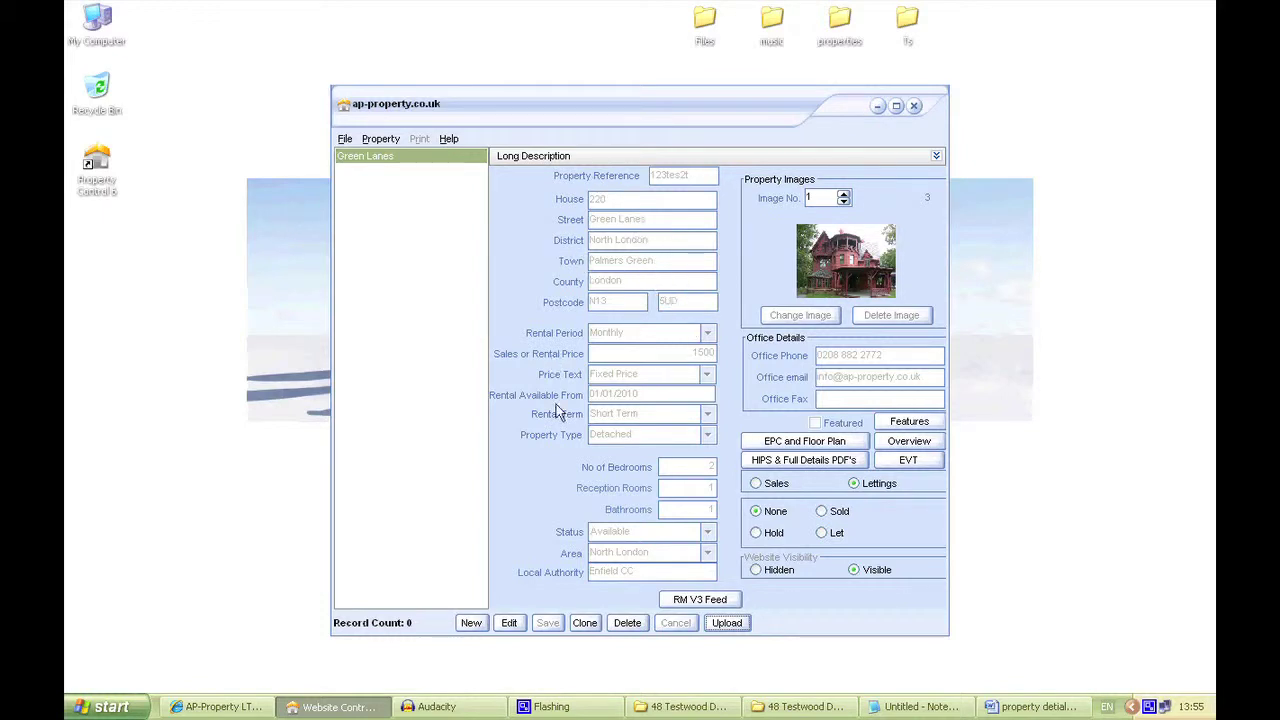
Switch to the AP-Property LTD website in Internet Explorer and close the two 48 Testwood folder windows.
click(210, 707)
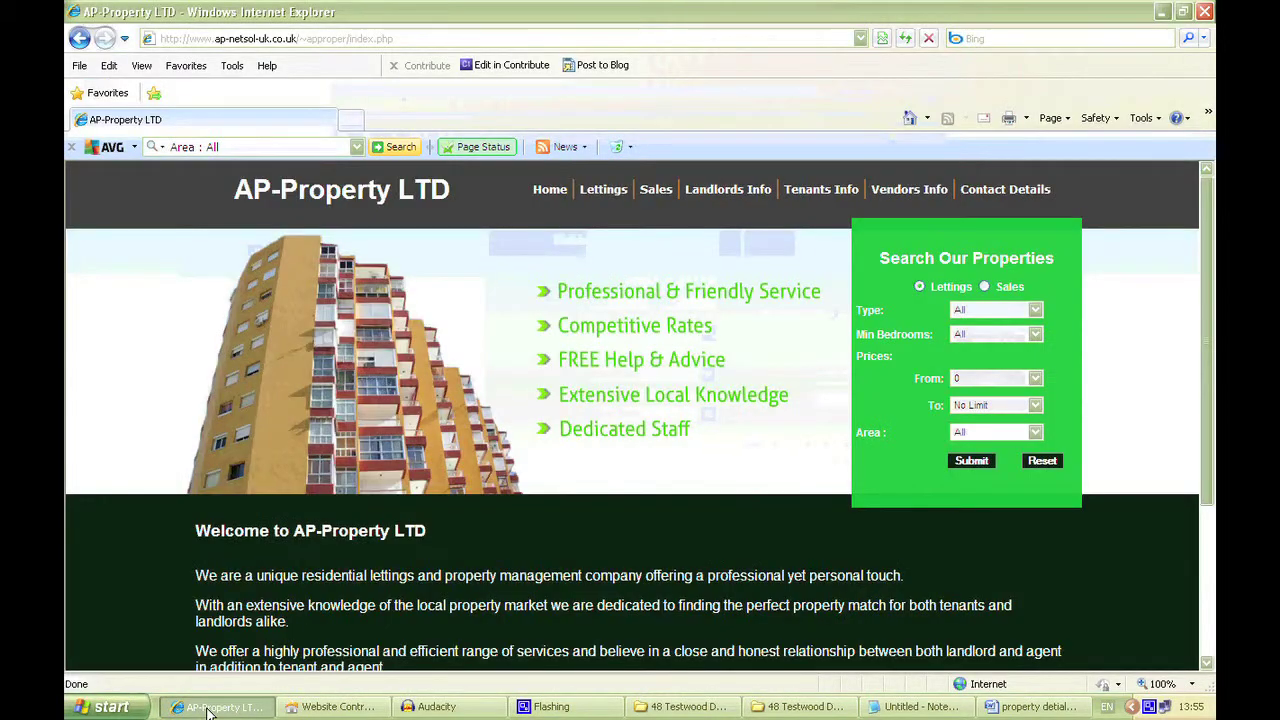
right_click(684, 706)
click(692, 694)
right_click(750, 705)
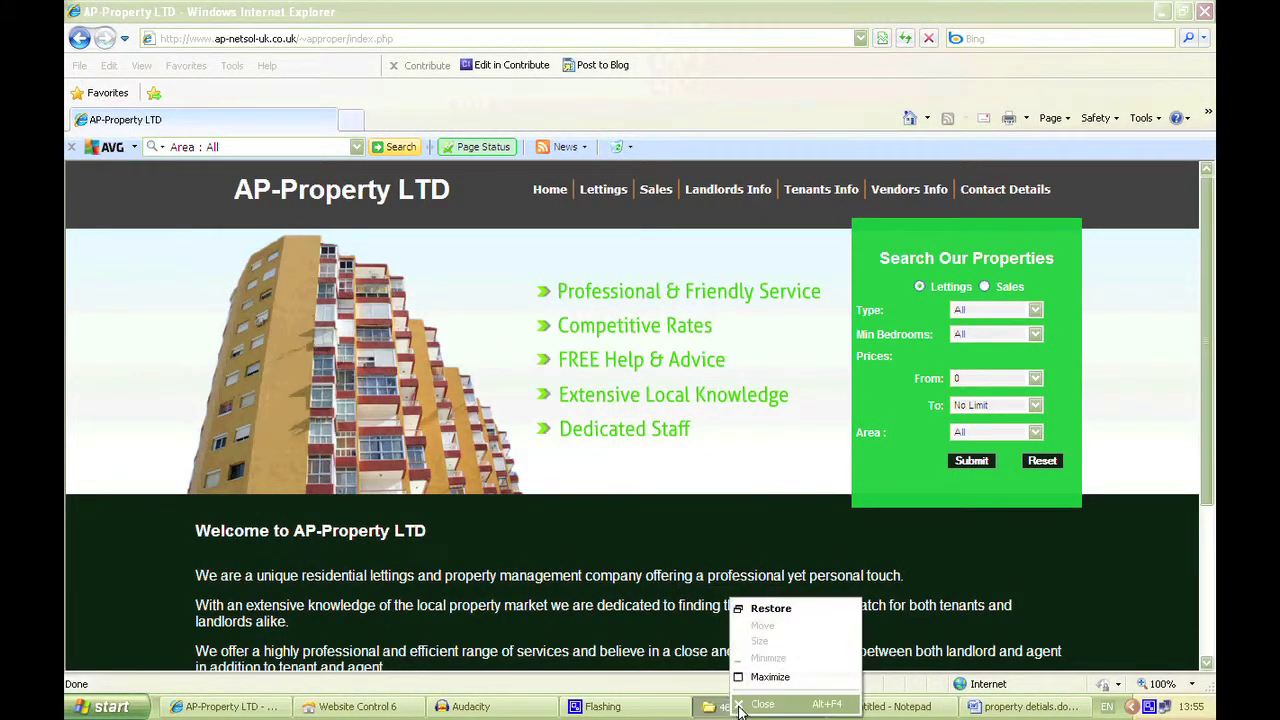
click(760, 683)
Close the untitled Notepad window without saving, and close the property detials document.
right_click(797, 708)
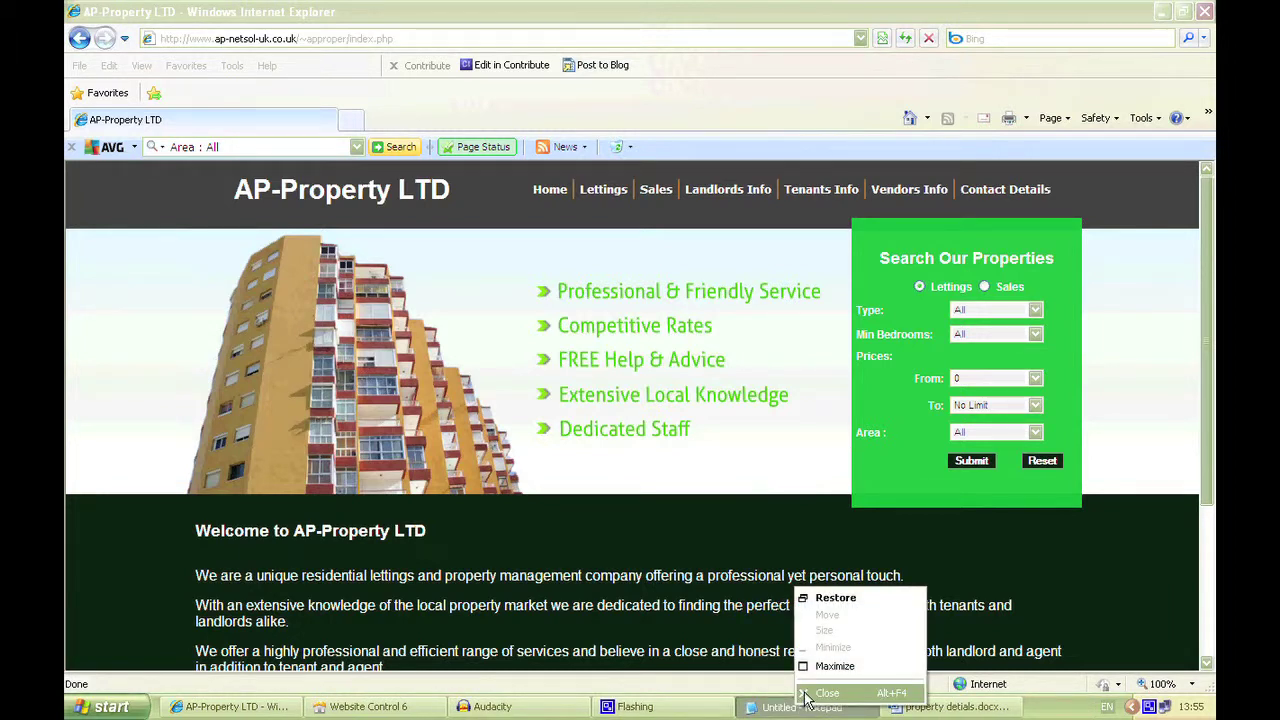
click(806, 684)
click(648, 410)
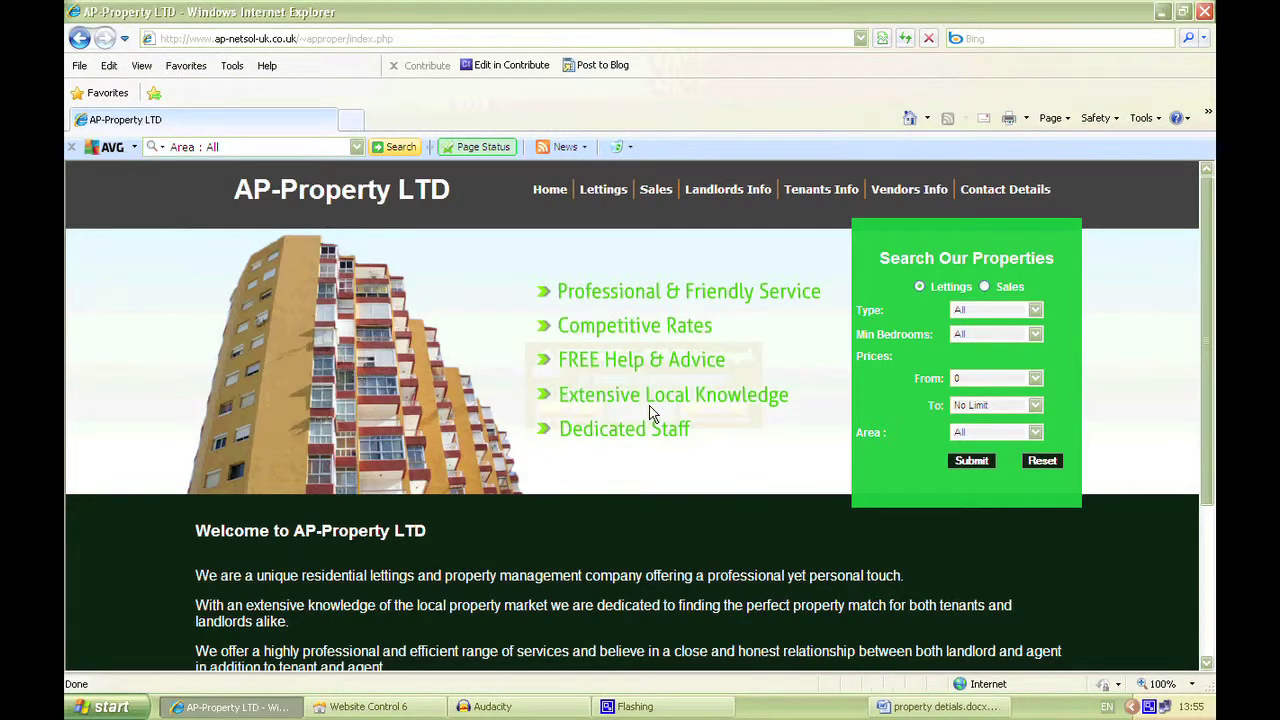
right_click(820, 708)
click(840, 676)
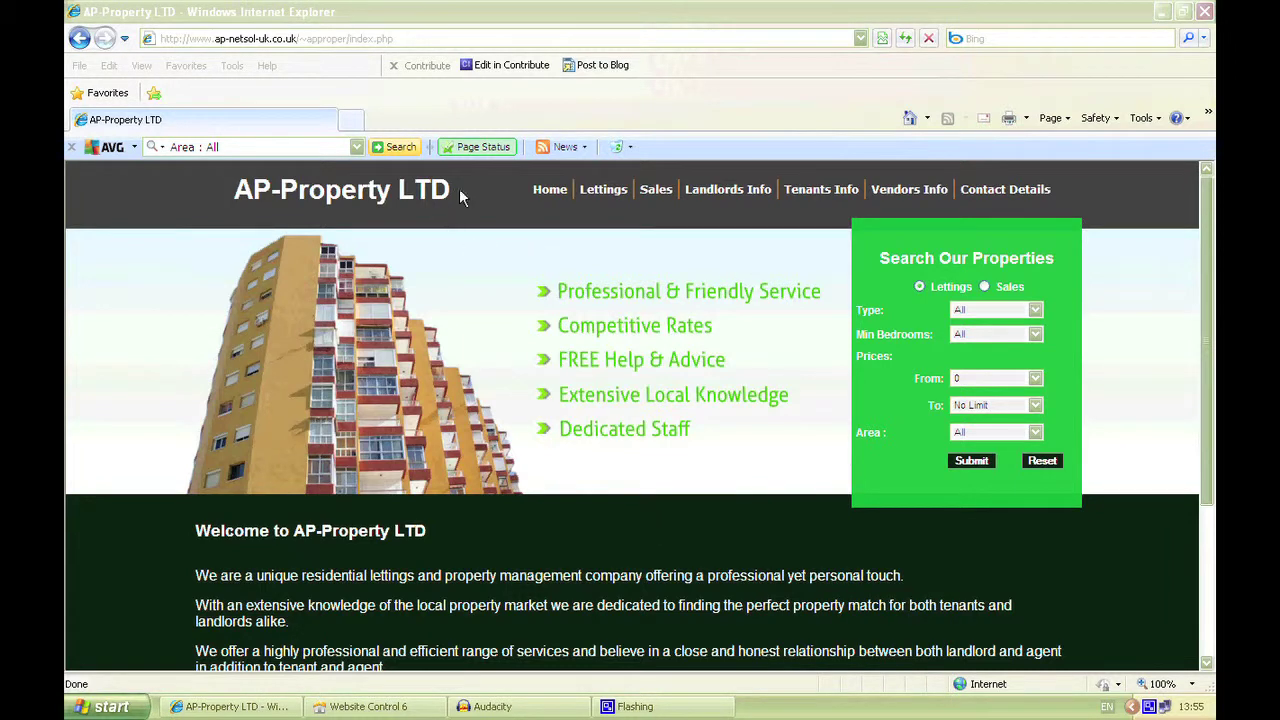
Open the website's Lettings page and examine its web address and the uploaded property's listing.
click(613, 189)
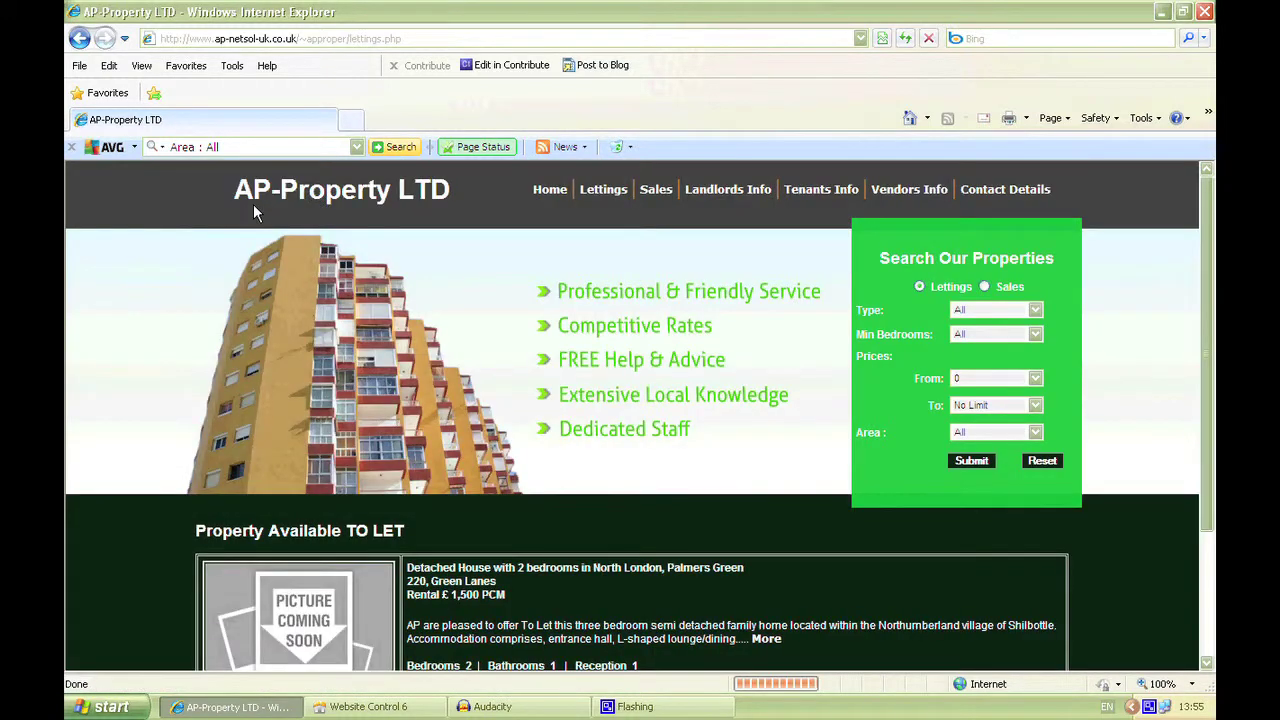
scroll(227, 236, down, 3)
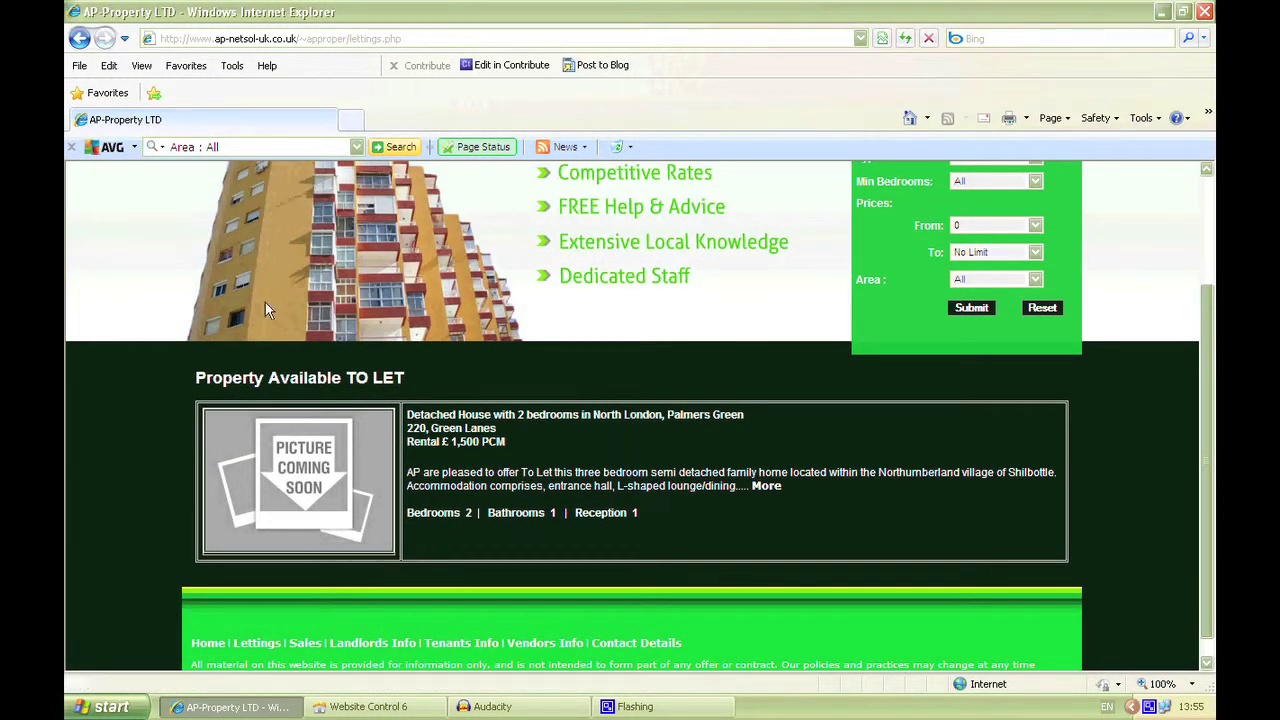
click(195, 38)
drag(190, 38, 357, 43)
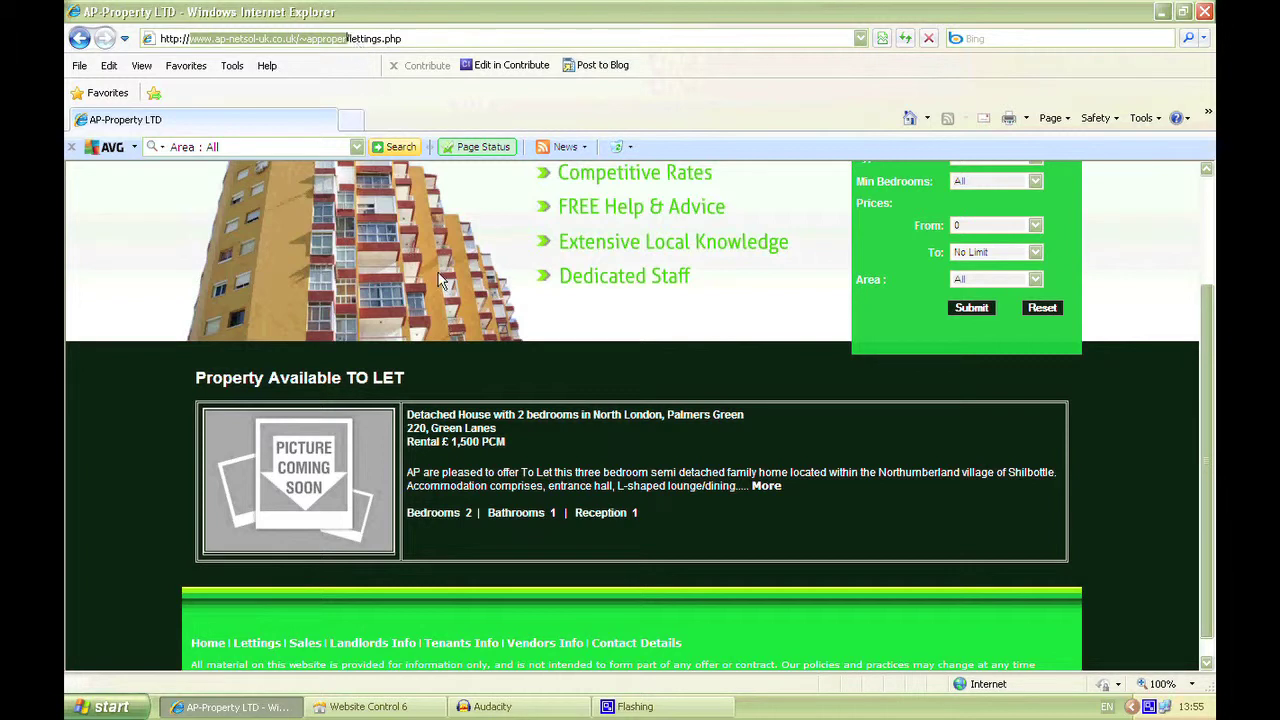
click(362, 40)
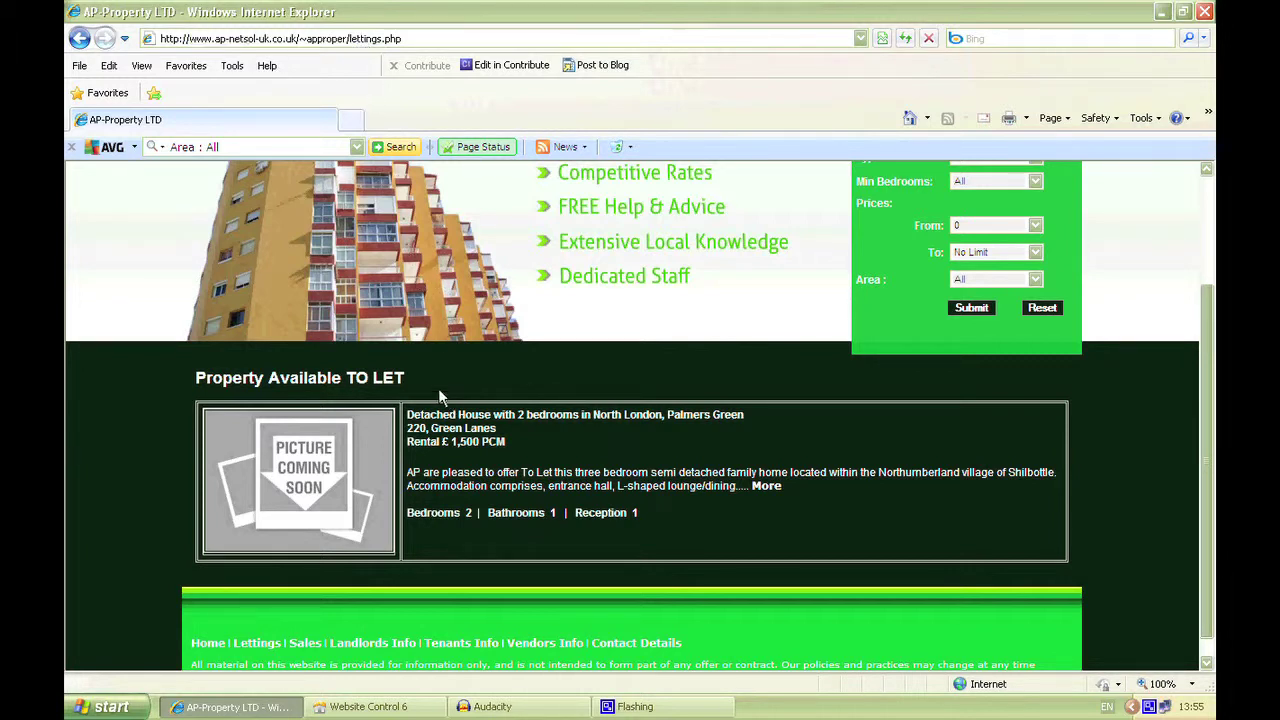
click(496, 476)
scroll(510, 453, down, 1)
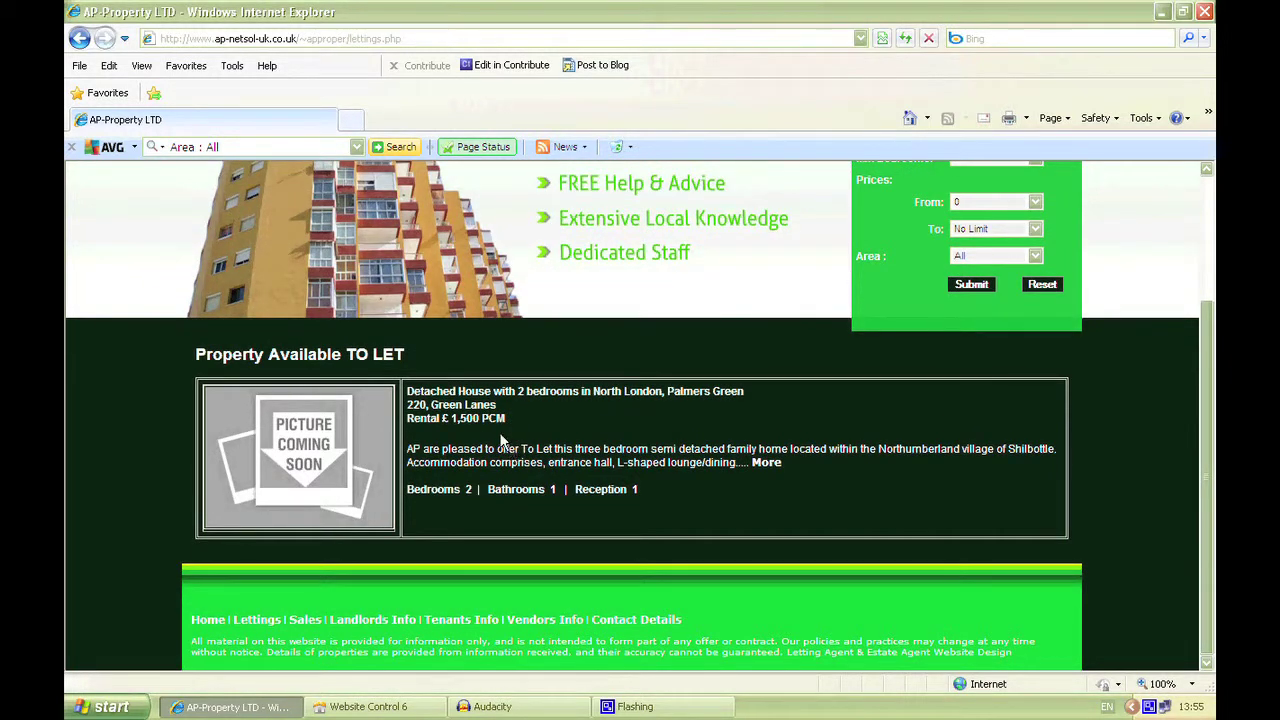
Examine the listing's headline, address and rental price, and the shortened description below them.
drag(408, 393, 506, 425)
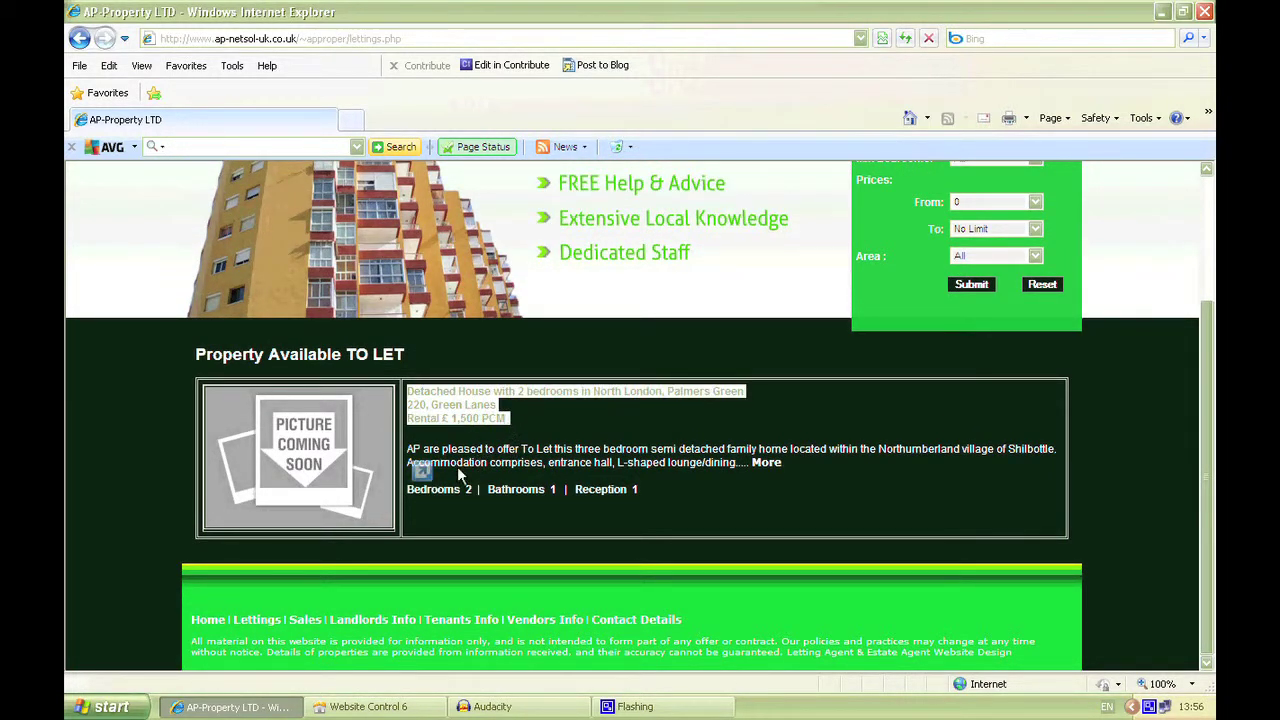
click(412, 452)
drag(412, 455, 727, 472)
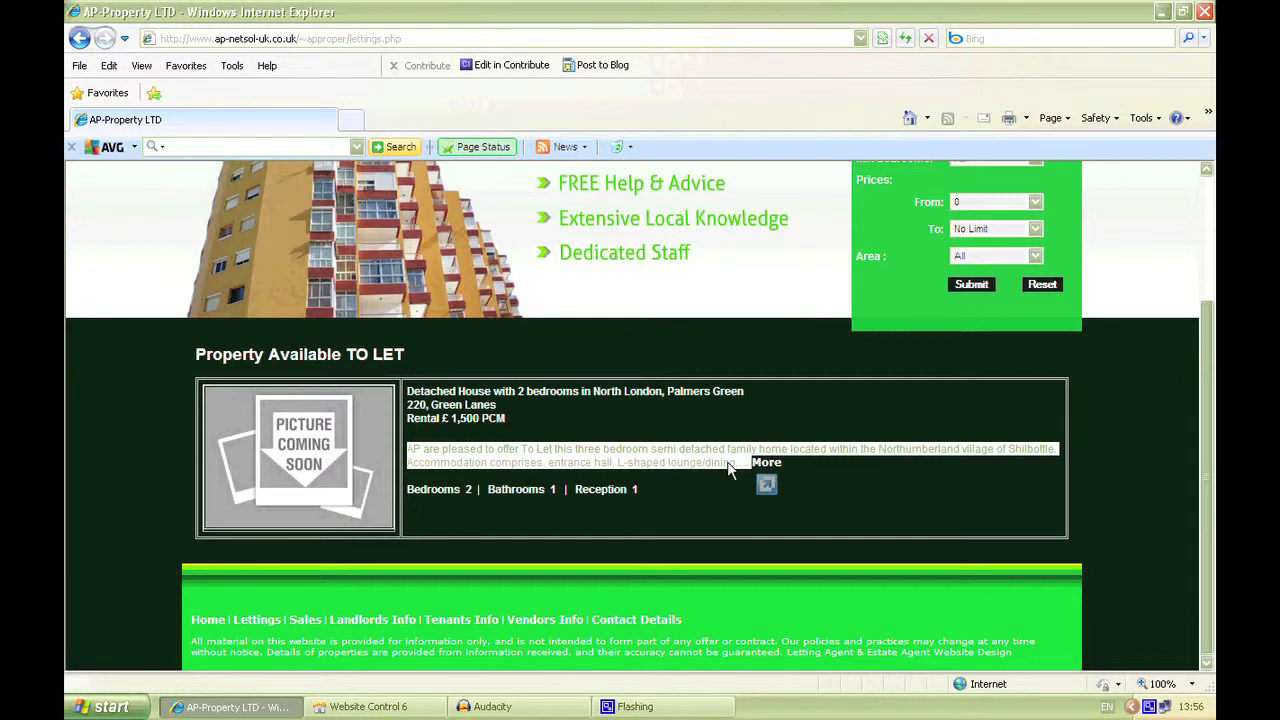
drag(729, 470, 539, 624)
Switch to Website Control 6, read the property's full long description, and return to the lettings listing on the website.
click(368, 706)
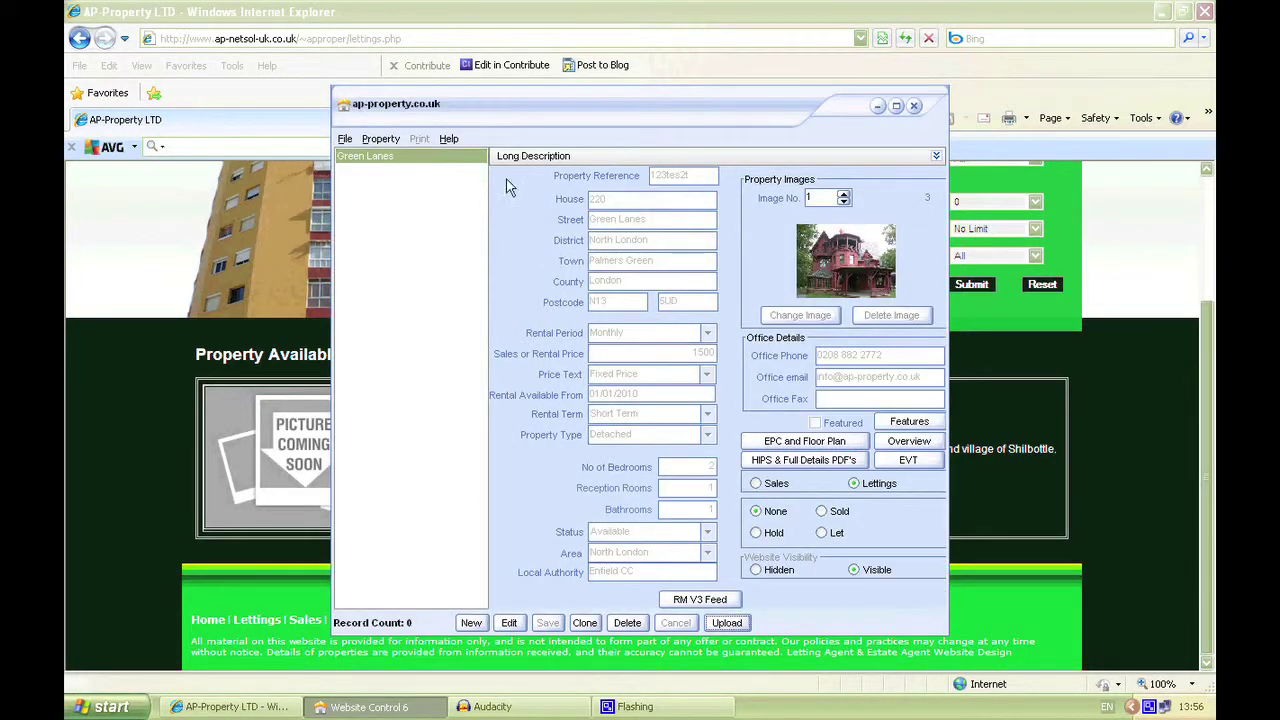
click(936, 156)
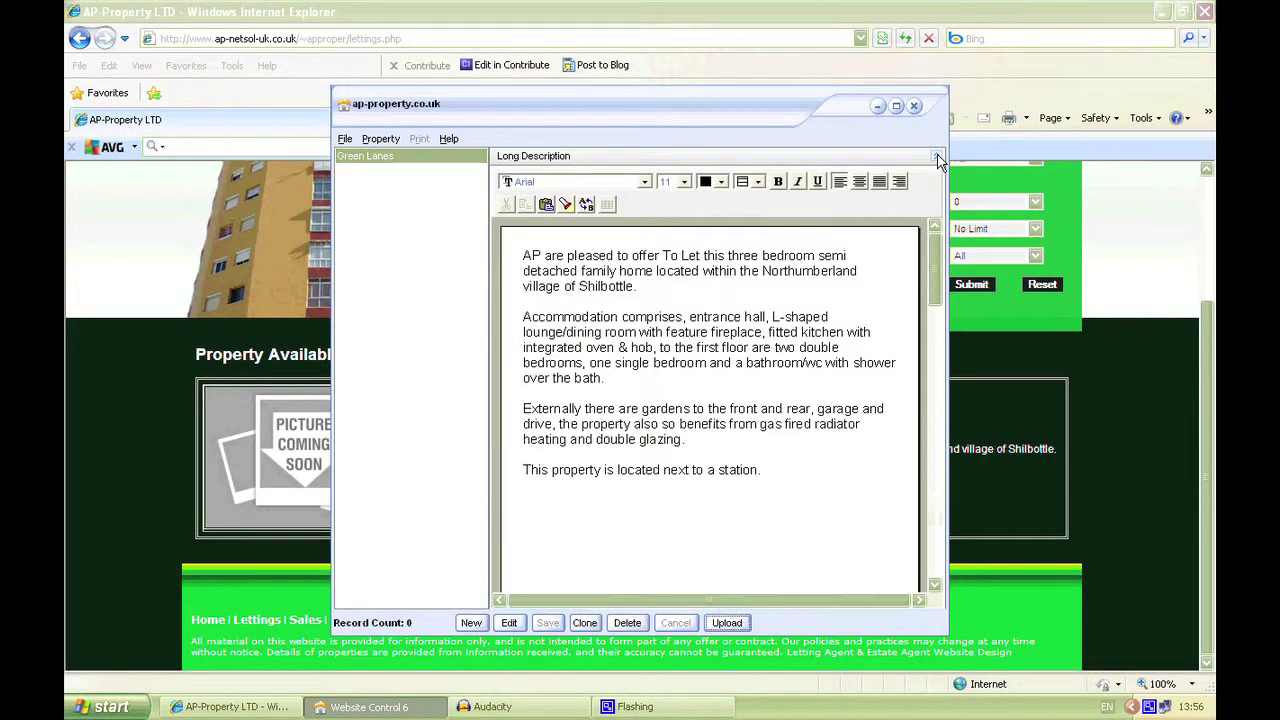
click(937, 157)
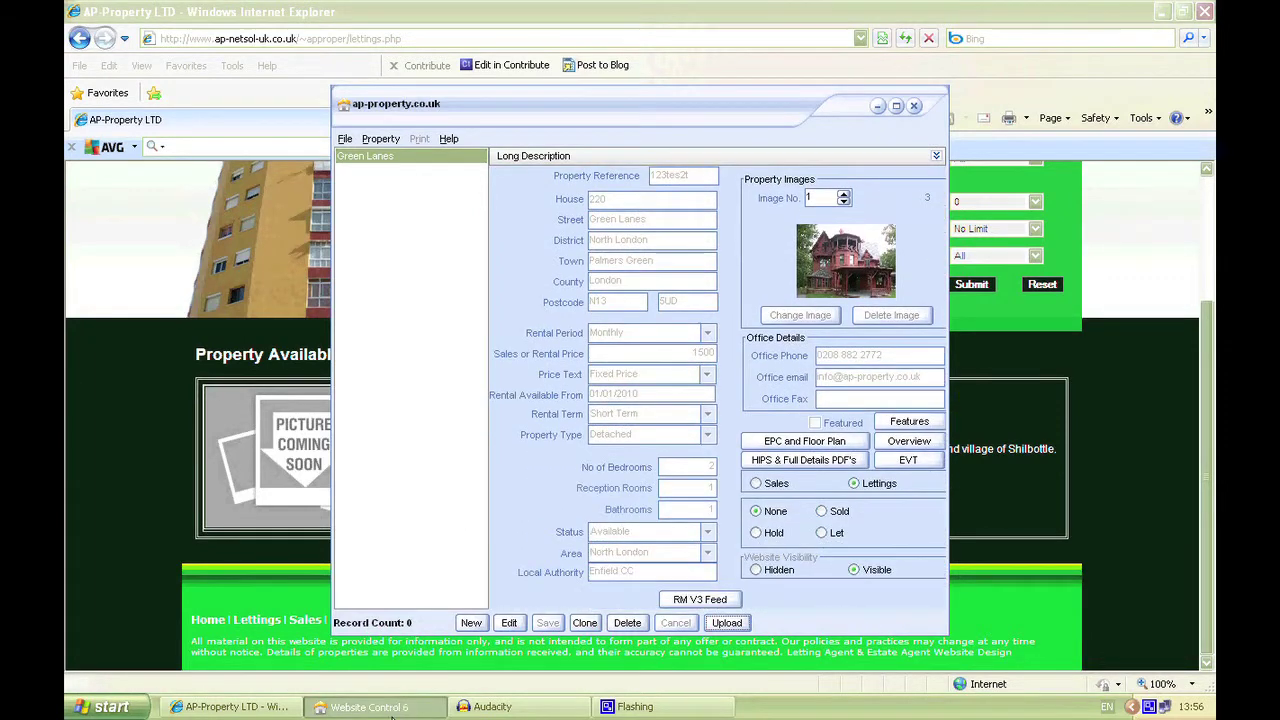
click(392, 716)
click(460, 489)
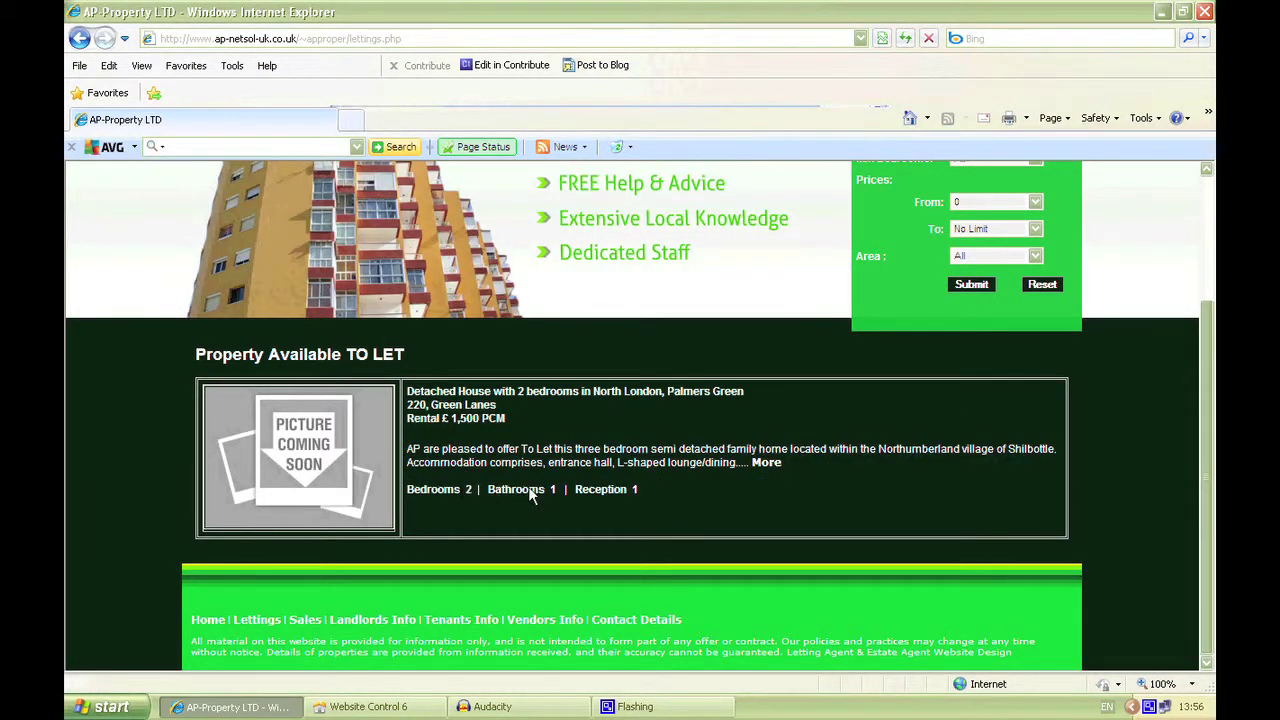
Open the listing's full details and examine the summary page with its overview text and features.
click(768, 462)
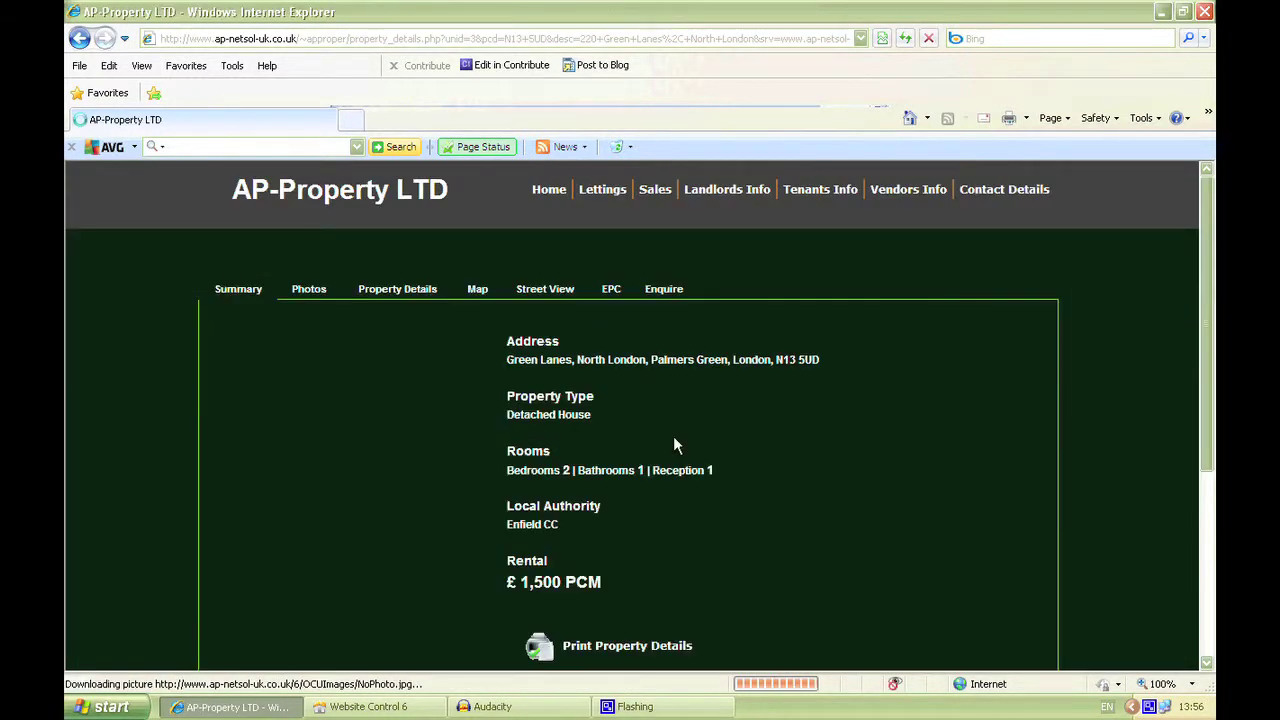
scroll(692, 416, down, 1)
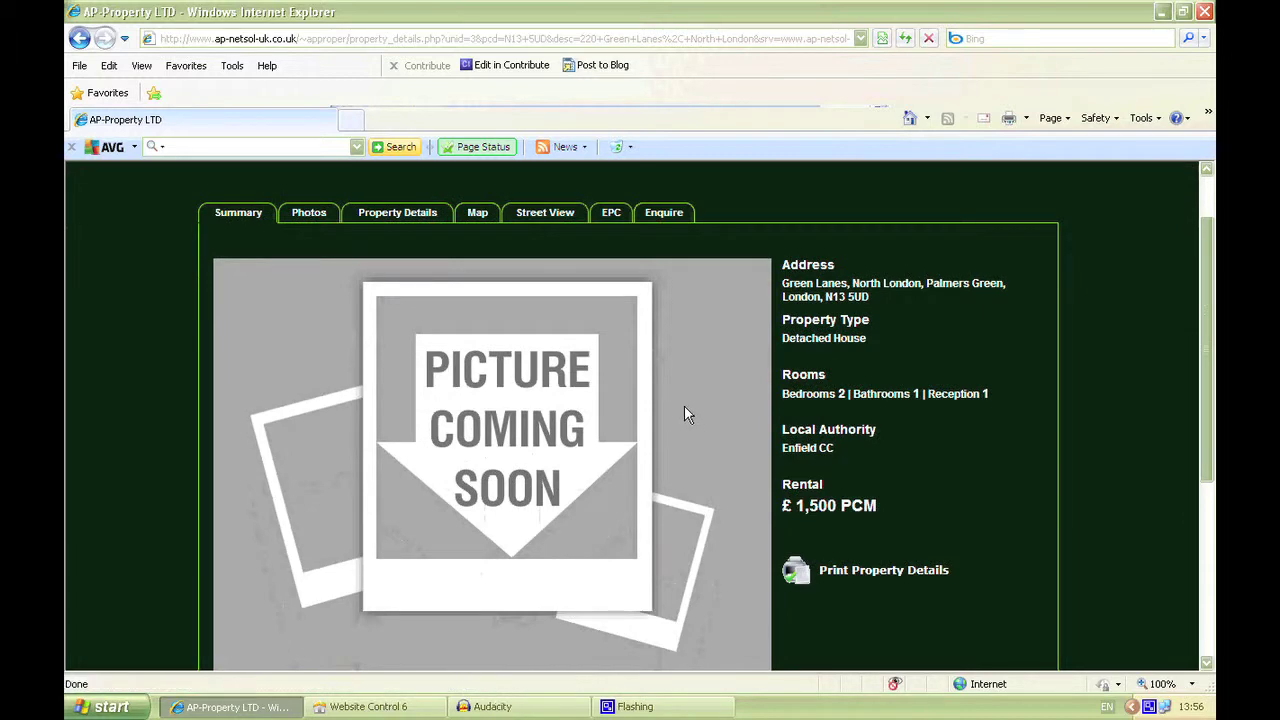
scroll(687, 414, down, 1)
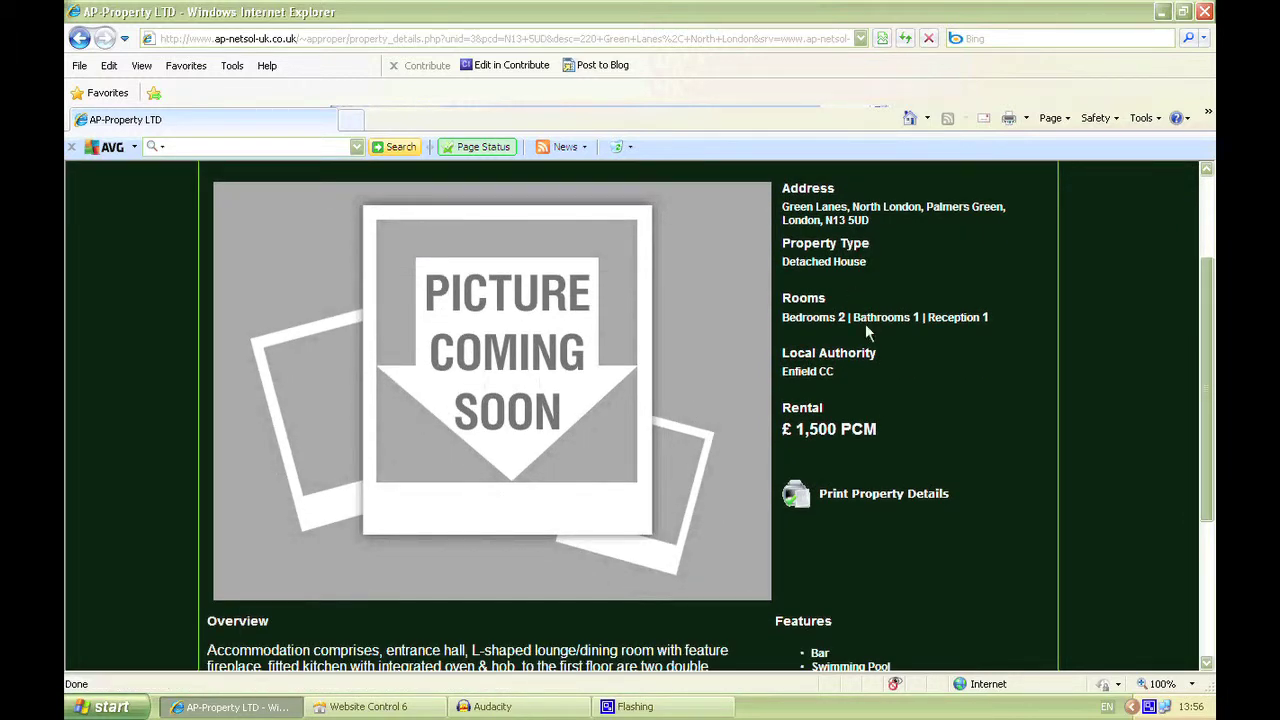
scroll(860, 420, down, 1)
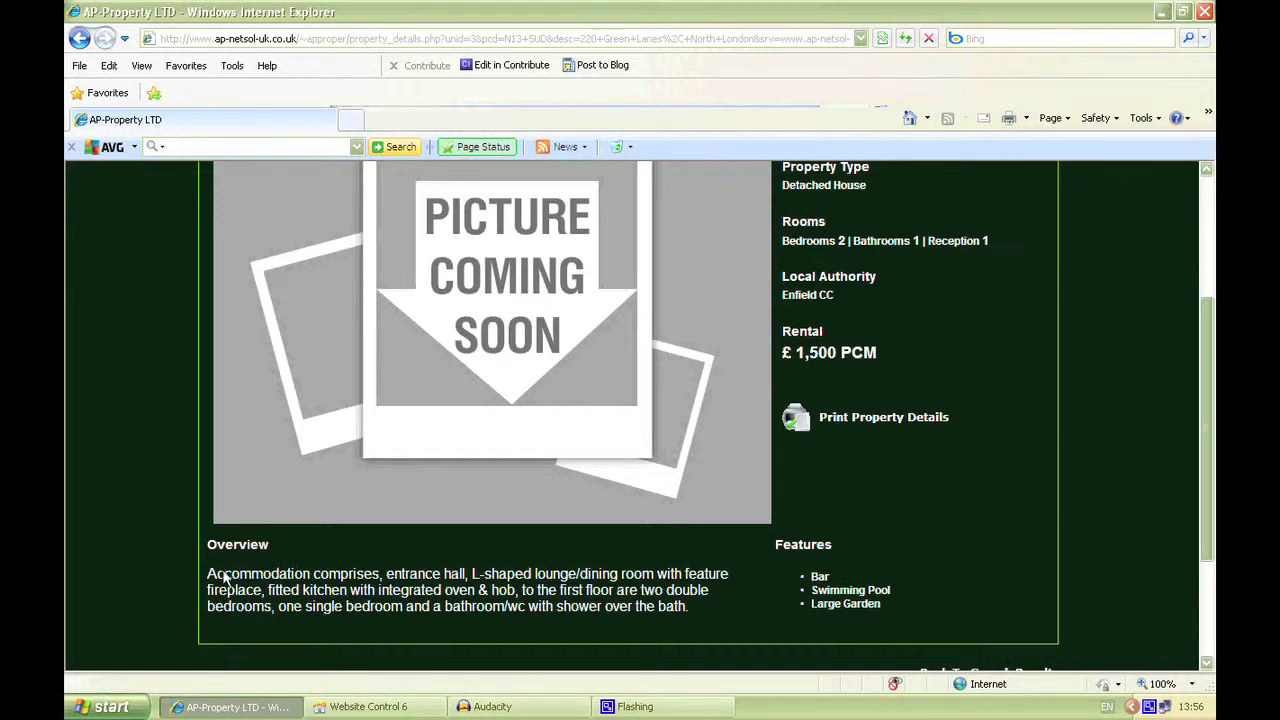
drag(210, 575, 668, 610)
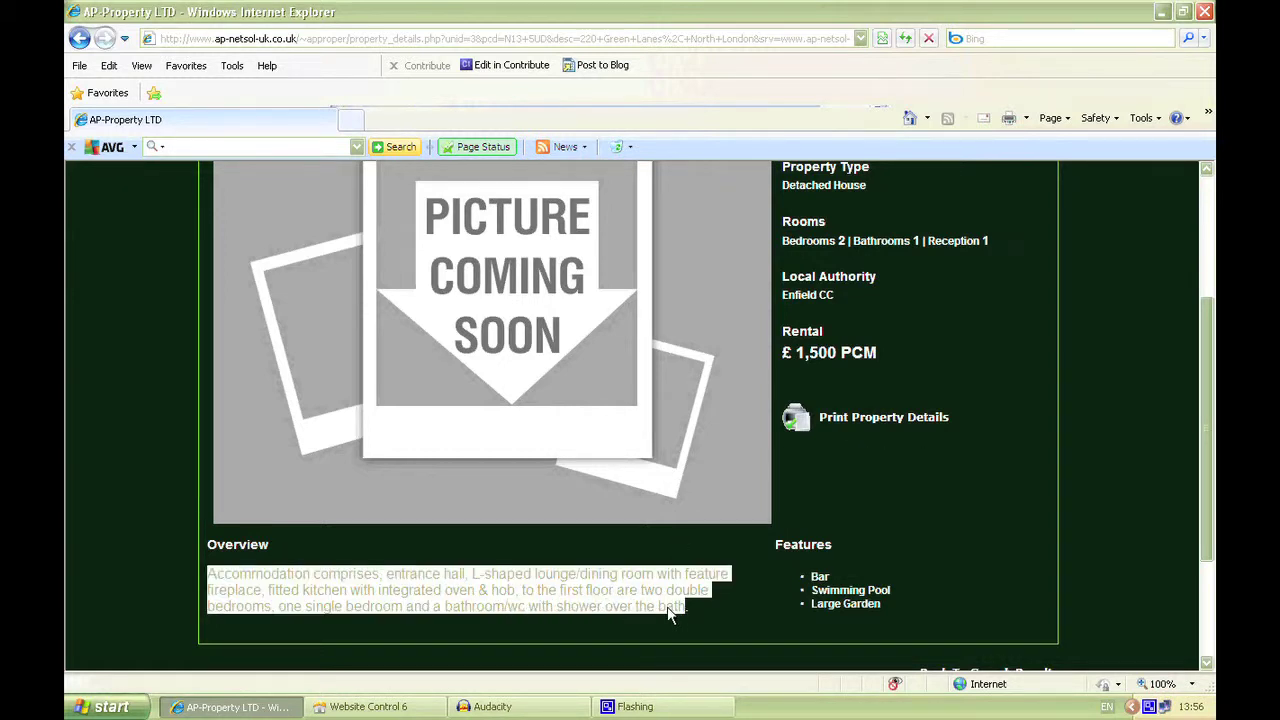
click(700, 624)
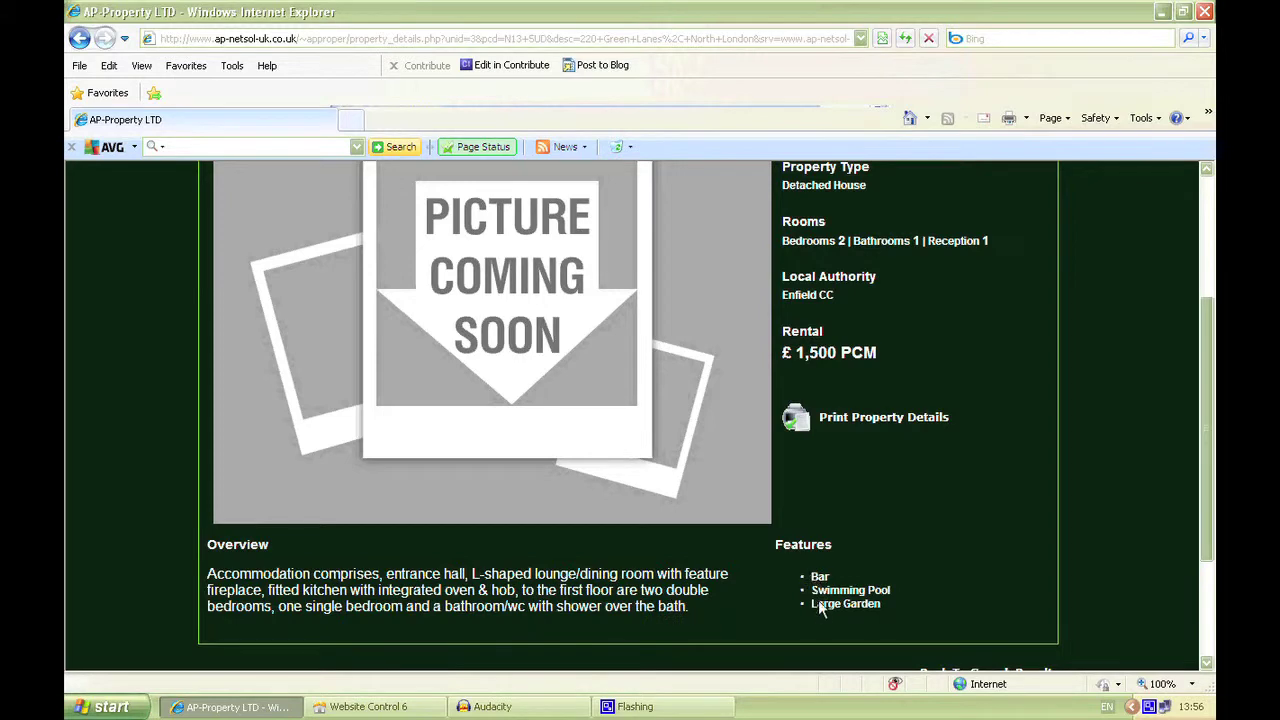
scroll(656, 520, up, 3)
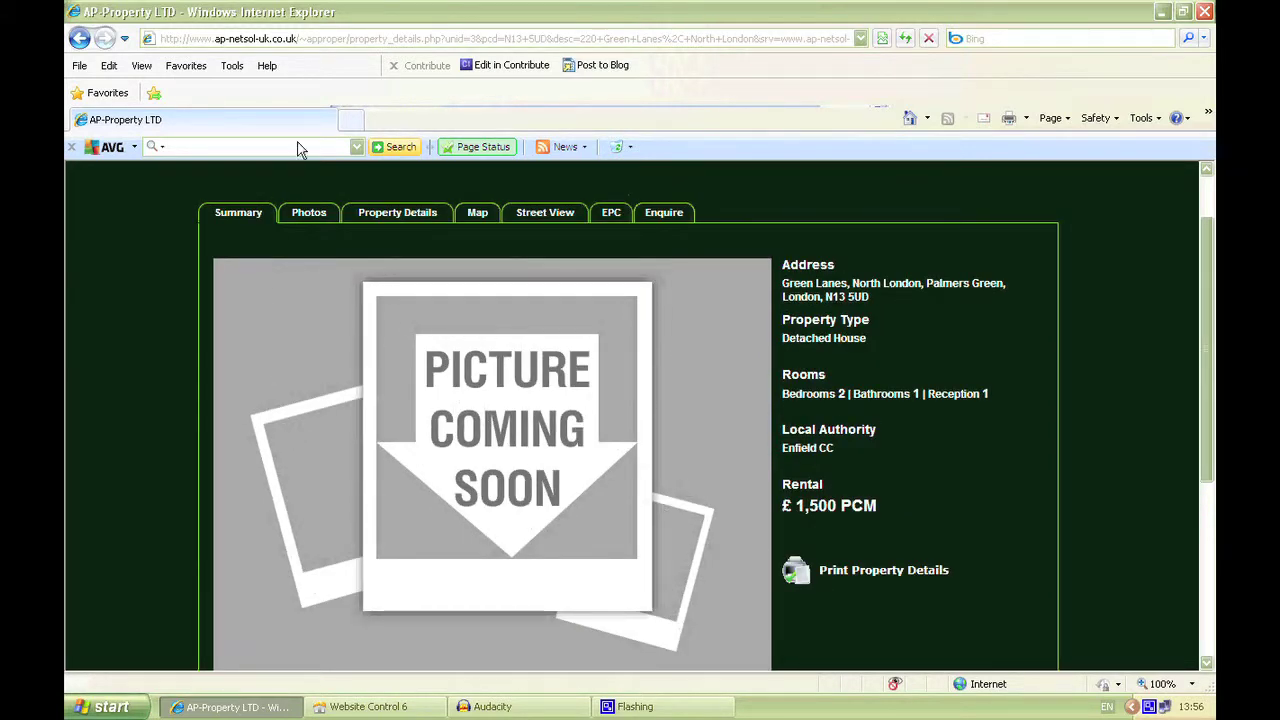
Check the web address of the property details page and view the property's photos.
click(205, 40)
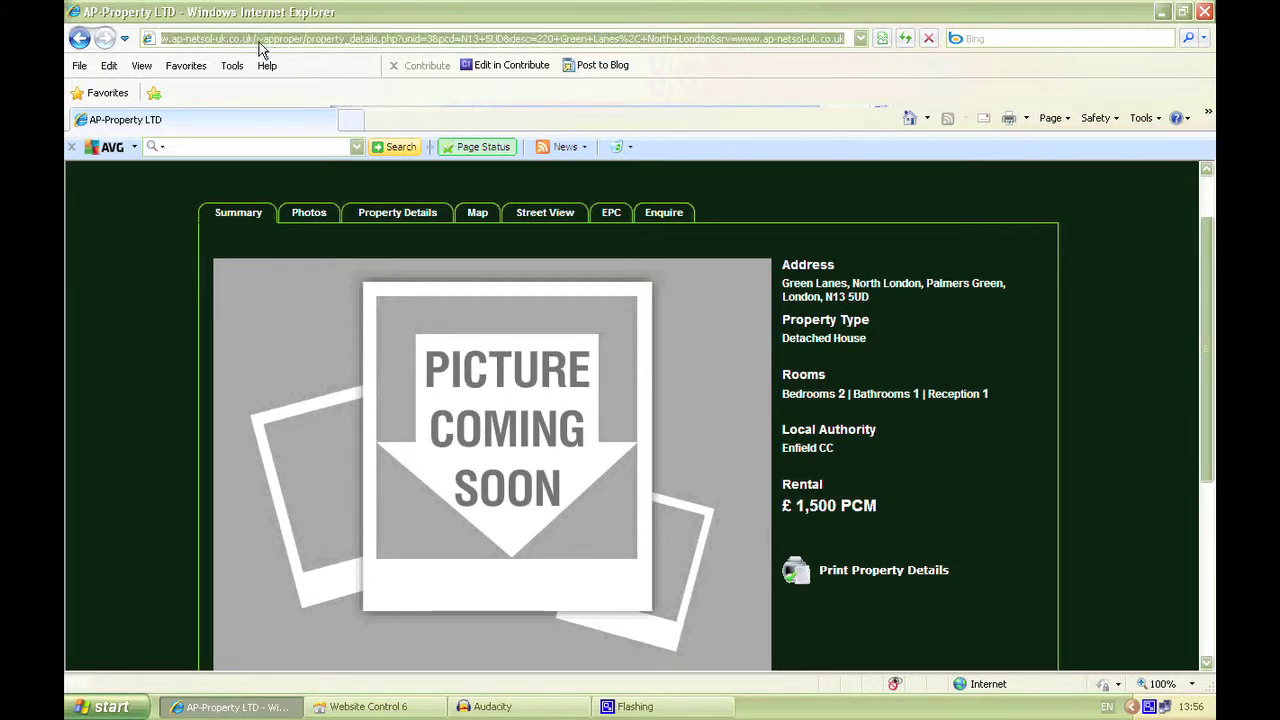
click(257, 40)
click(318, 215)
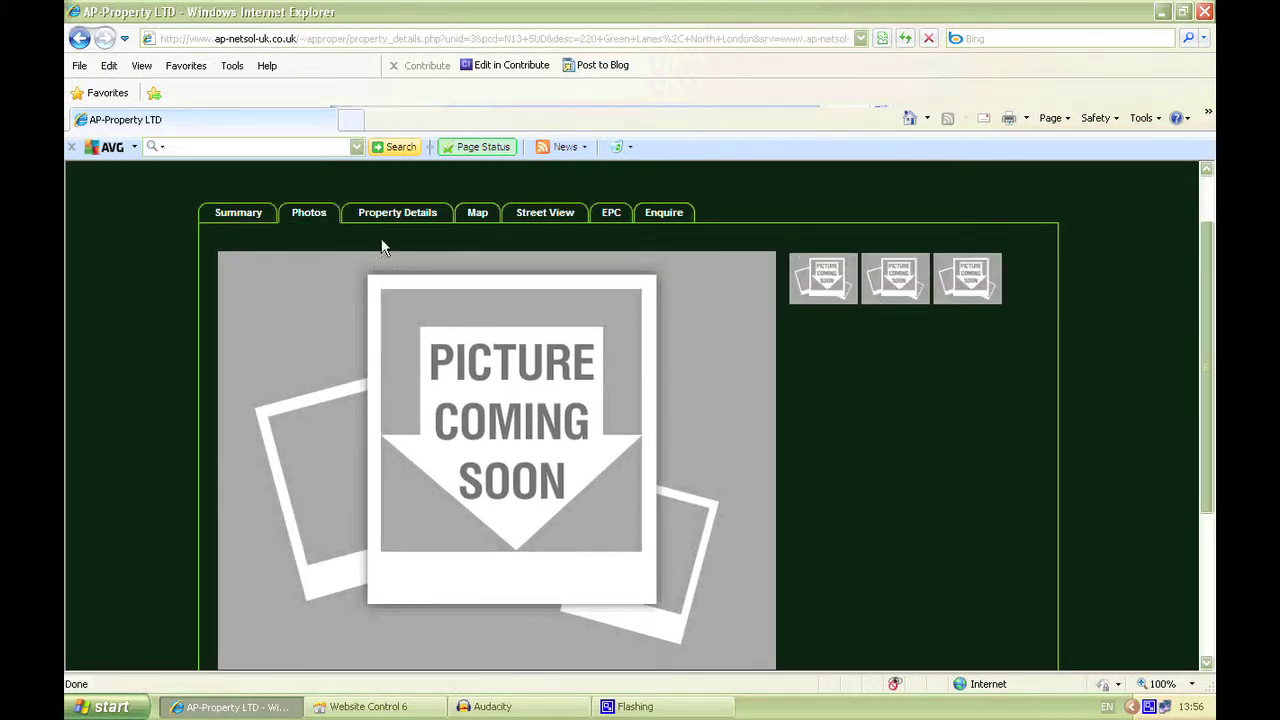
Read the property's long description on the website and view its location on the map.
click(381, 216)
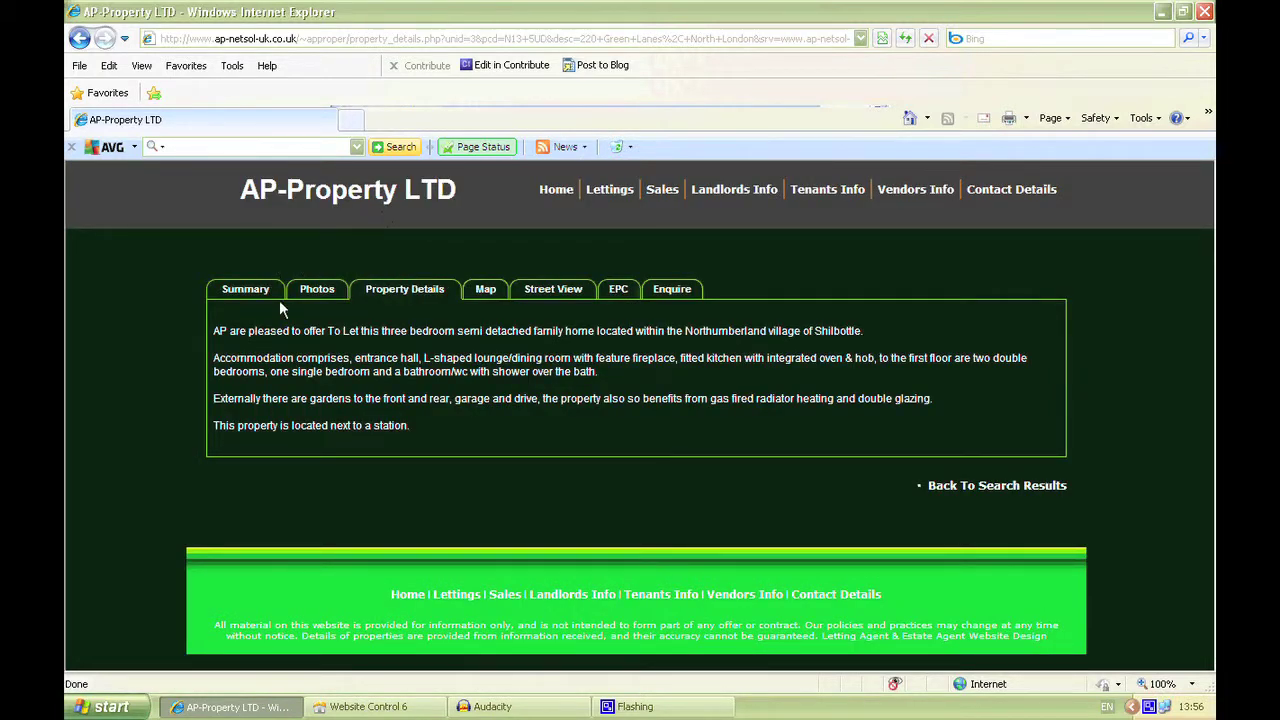
click(486, 292)
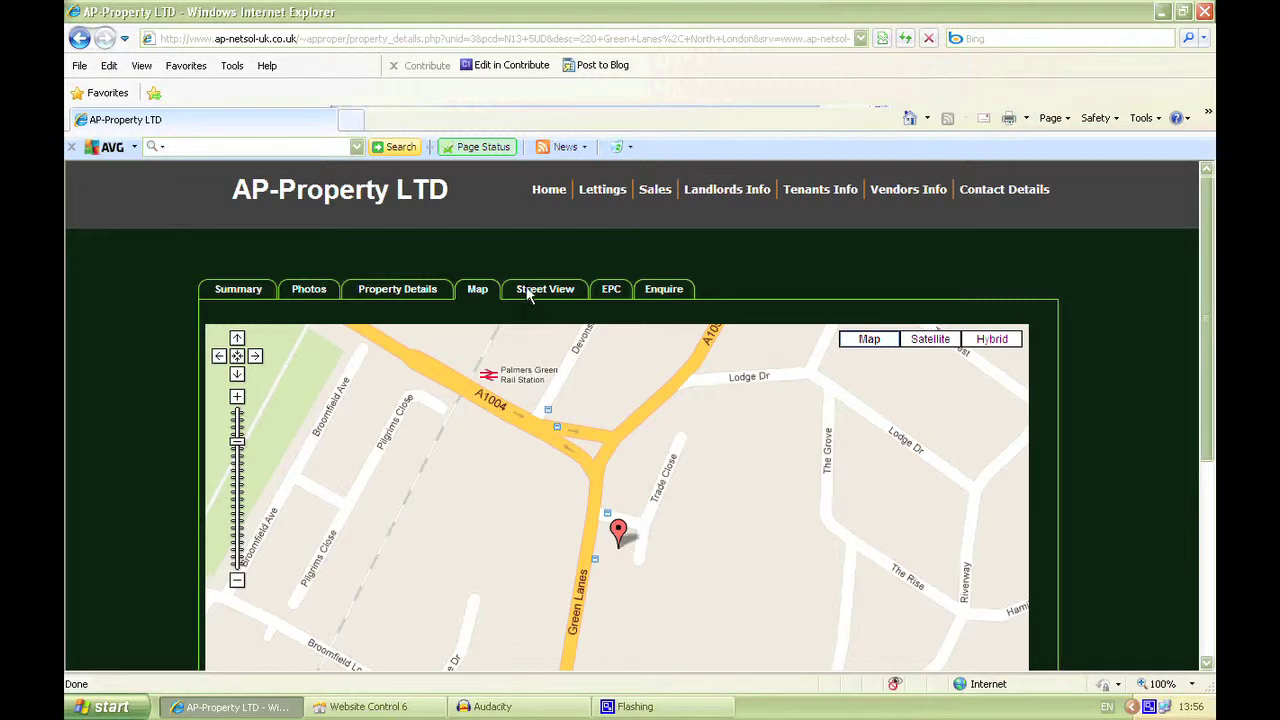
Look around the property's street in Street View and compare it with the map location.
click(530, 289)
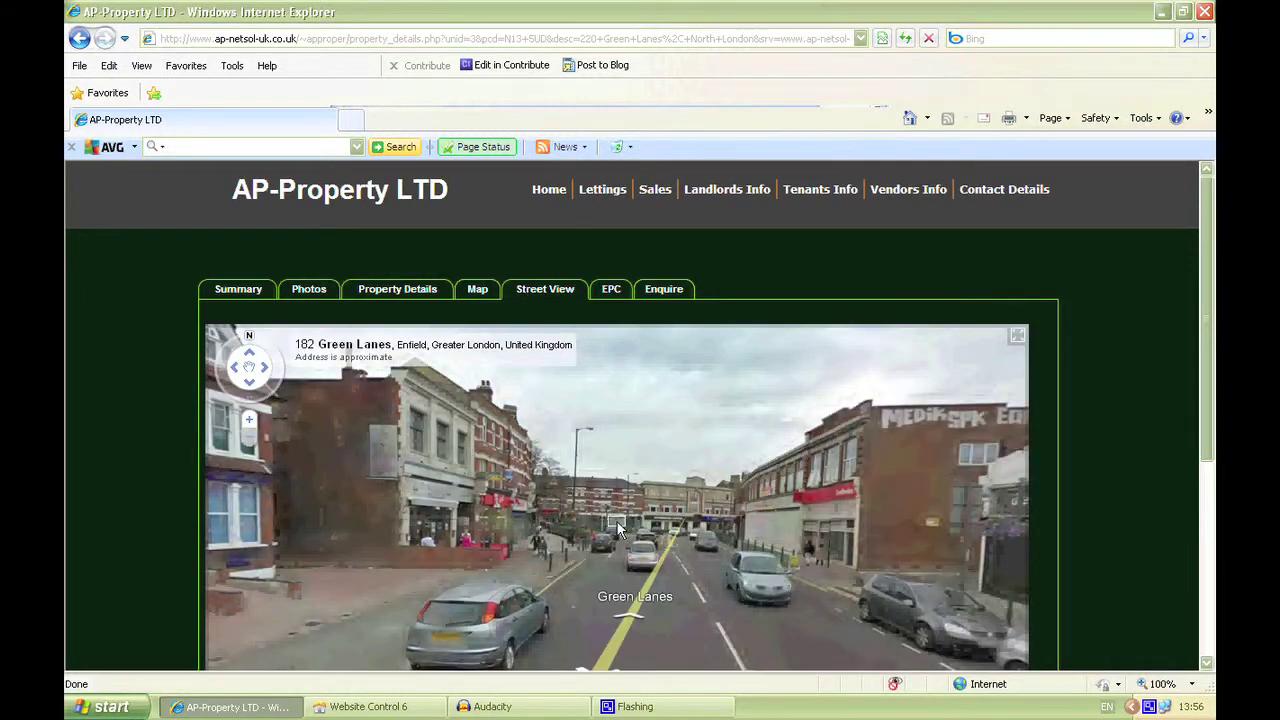
click(627, 544)
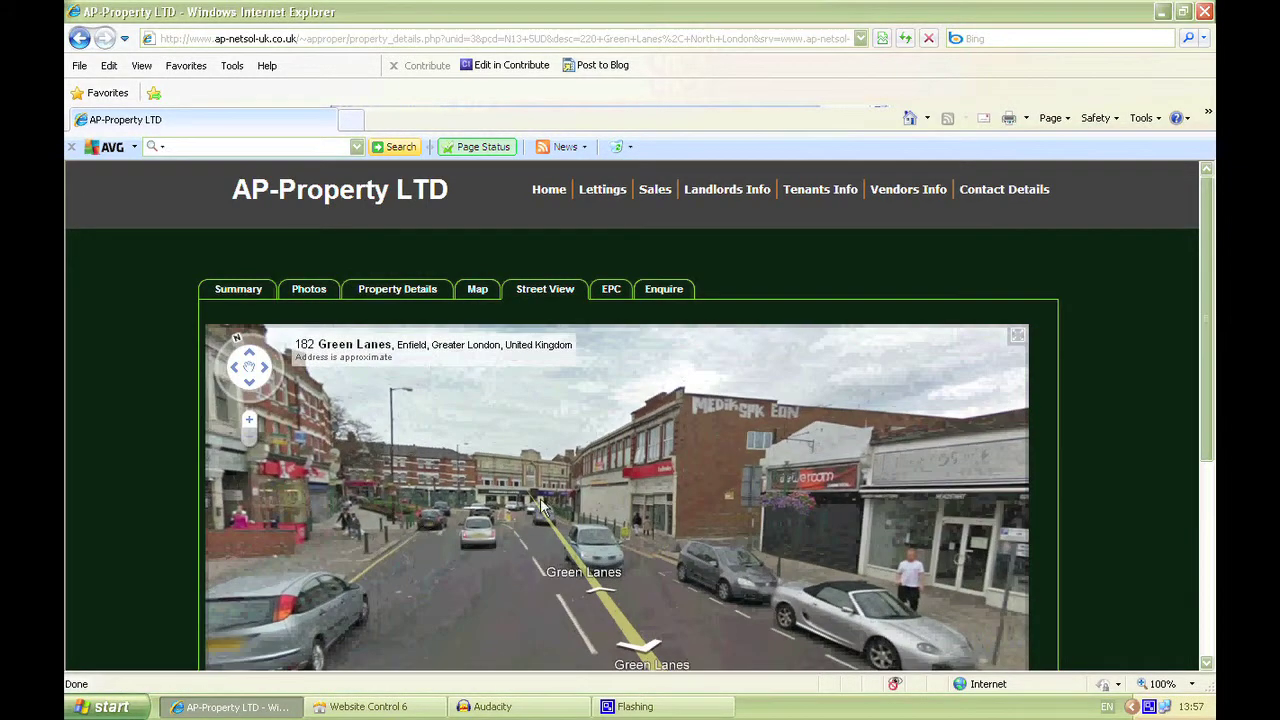
drag(544, 508, 519, 480)
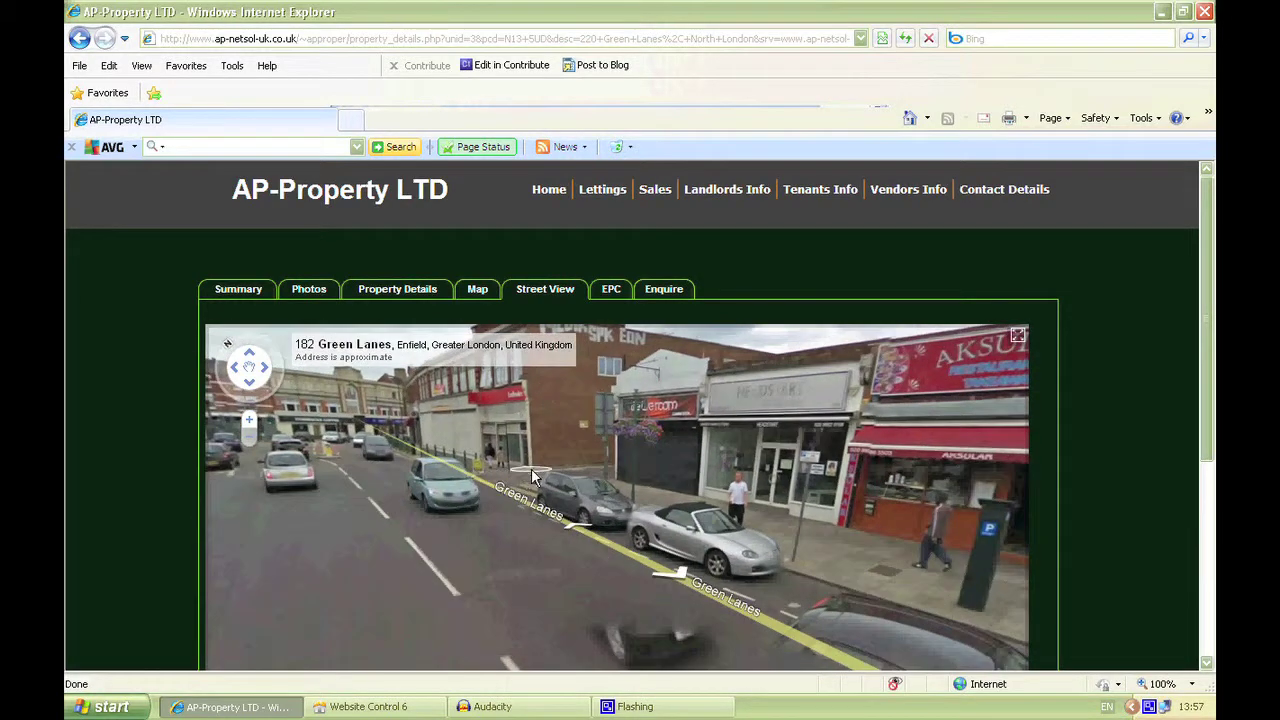
click(478, 289)
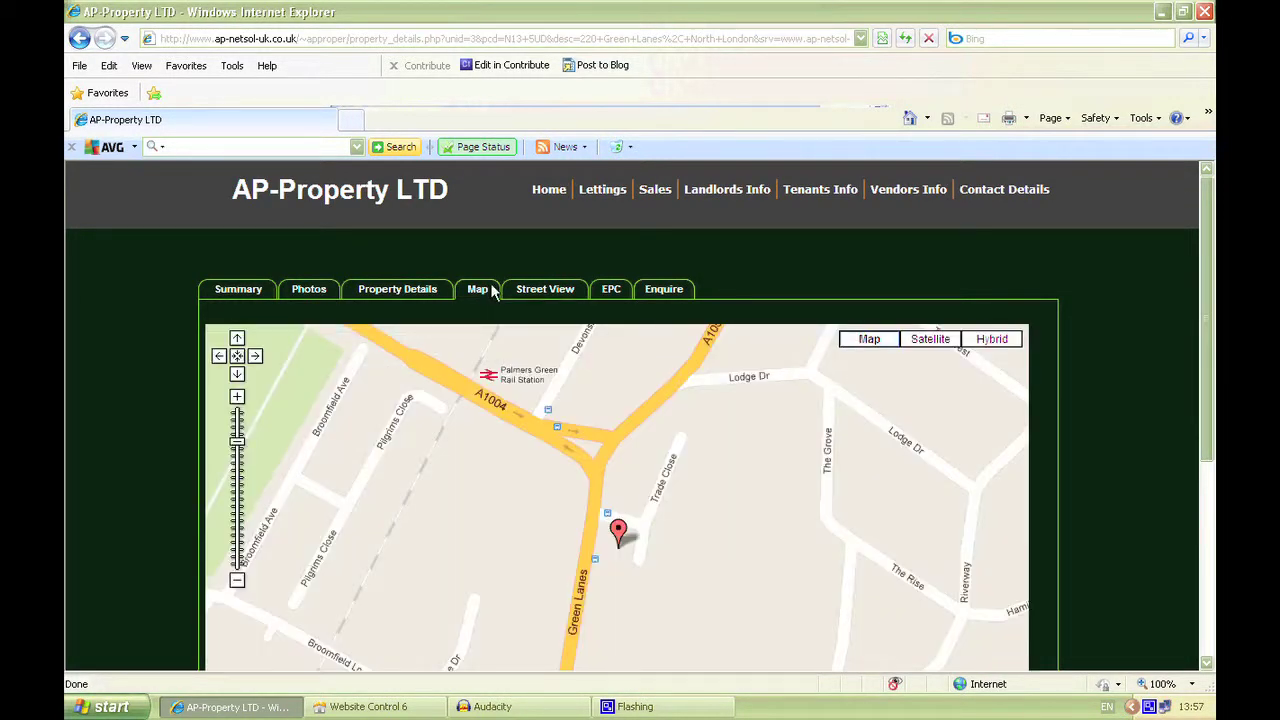
click(539, 291)
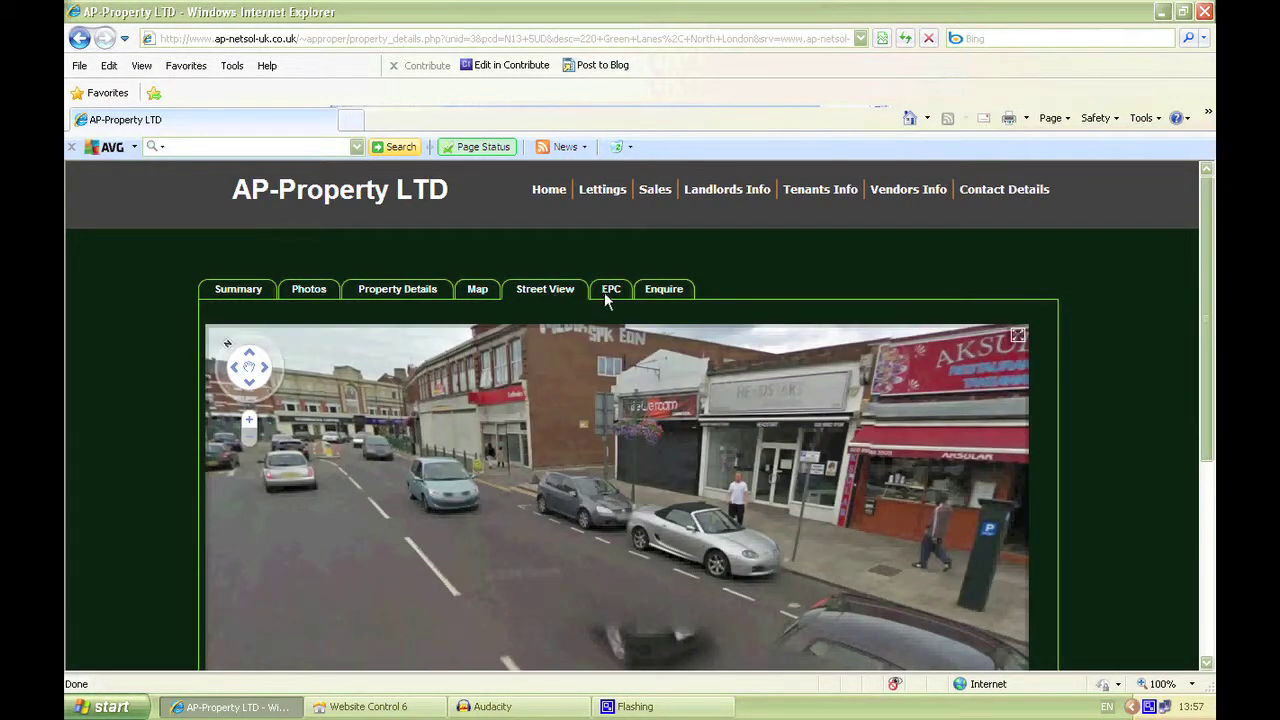
Examine the property's EPC energy efficiency and environmental impact charts, and open the enquiry form.
click(609, 292)
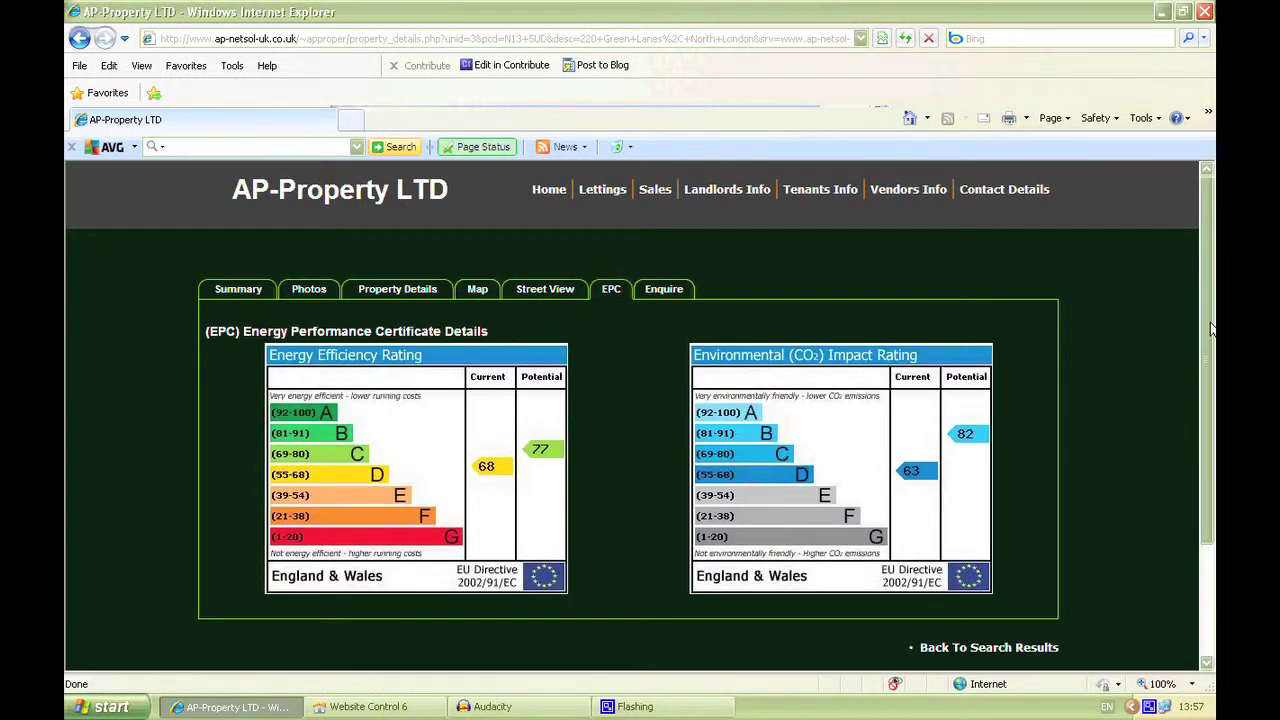
drag(1210, 328, 1210, 375)
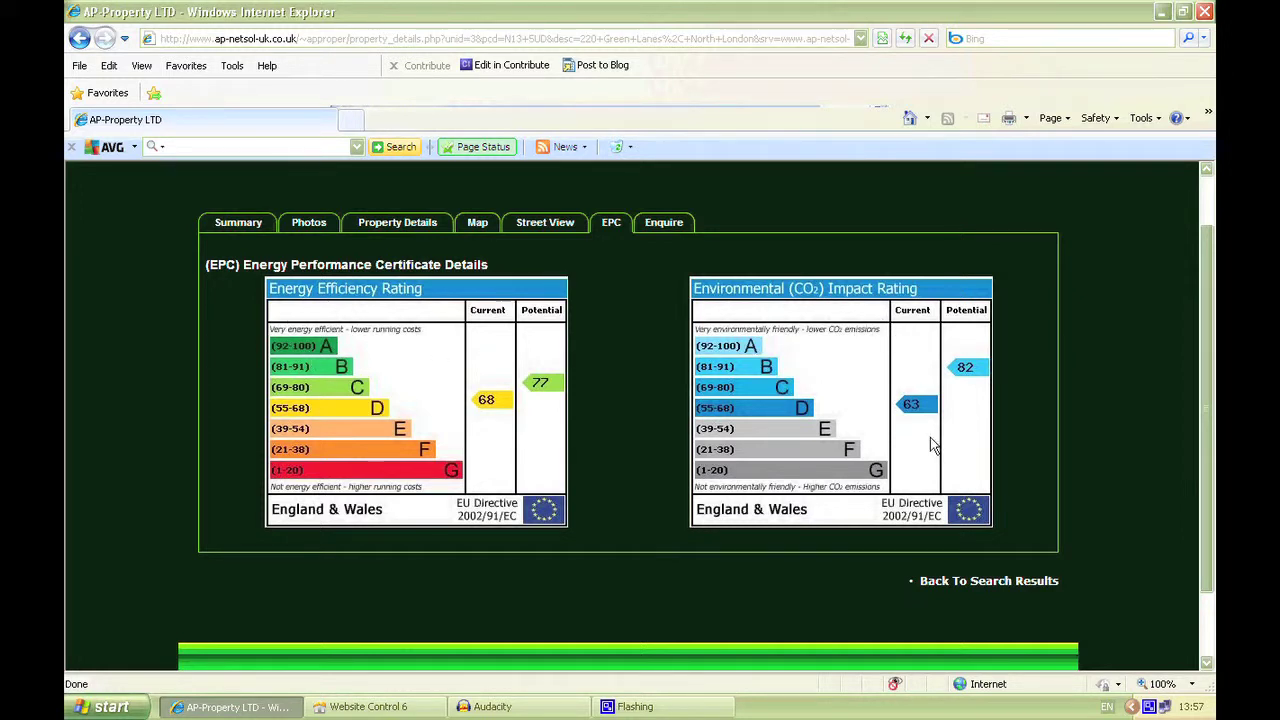
click(664, 223)
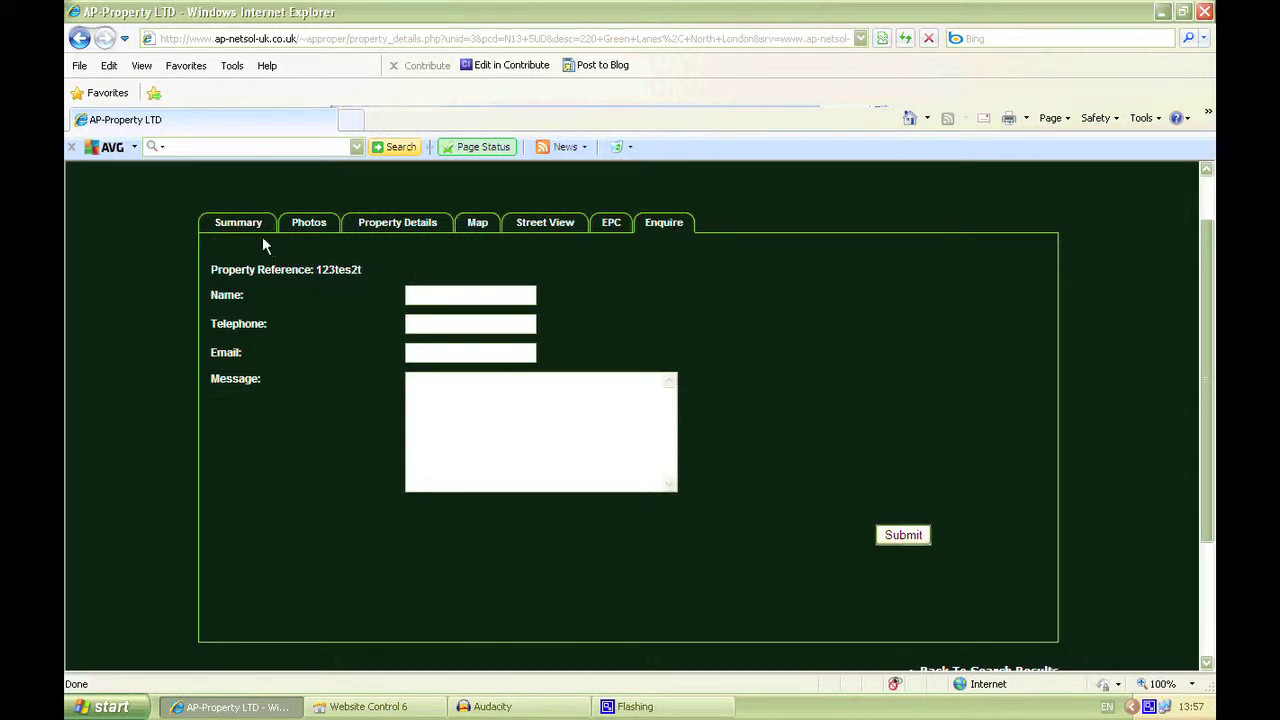
Switch to Website Control 6, check the property's EPC and floor plan details, and return to the website.
click(392, 707)
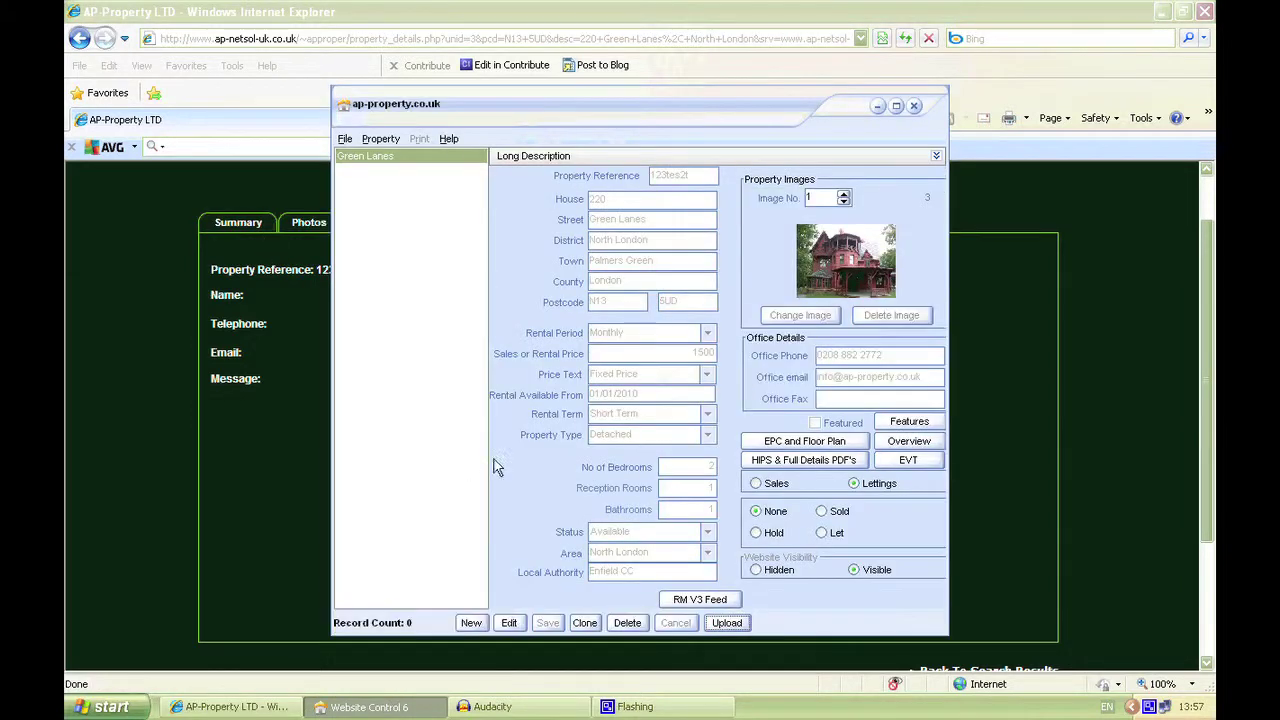
click(785, 441)
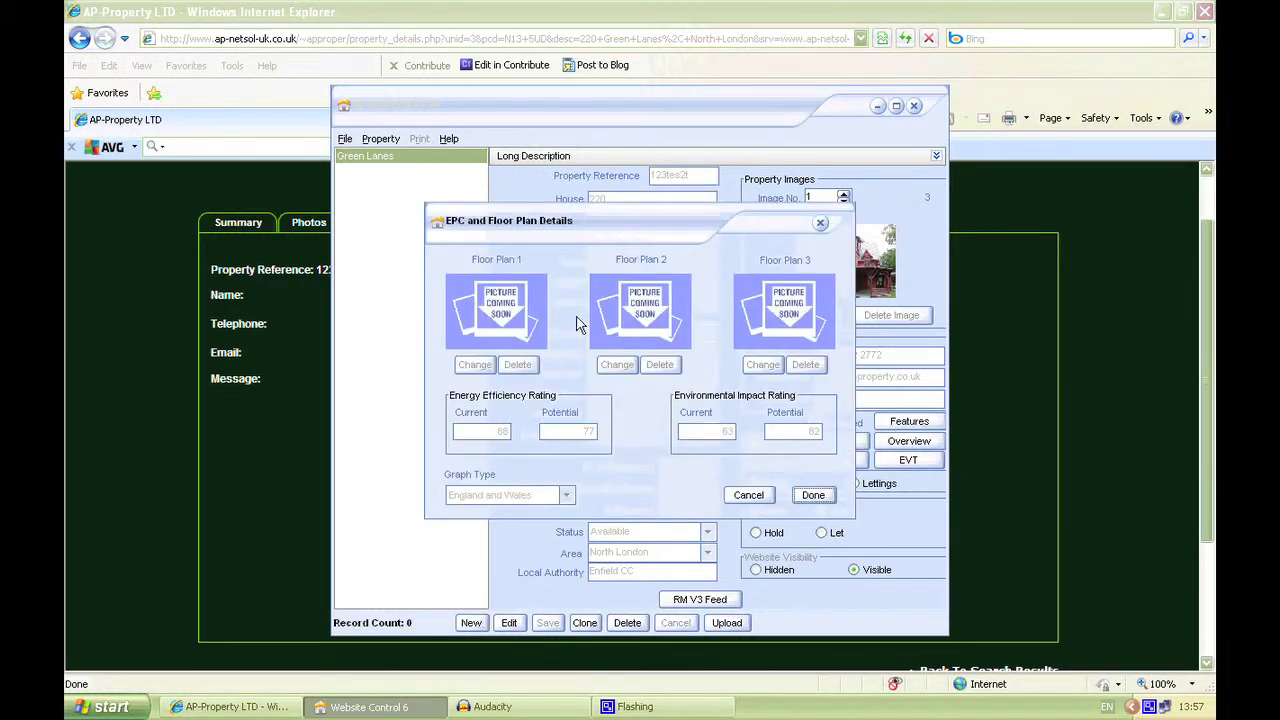
click(819, 223)
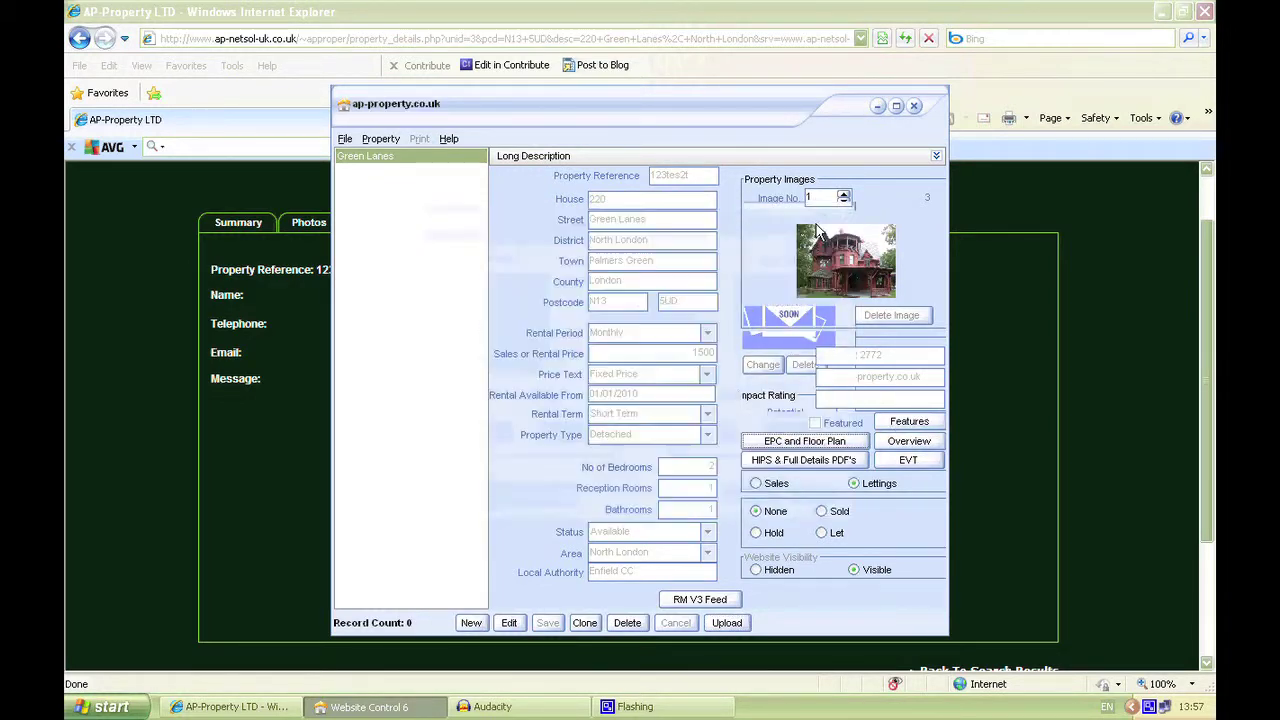
click(878, 106)
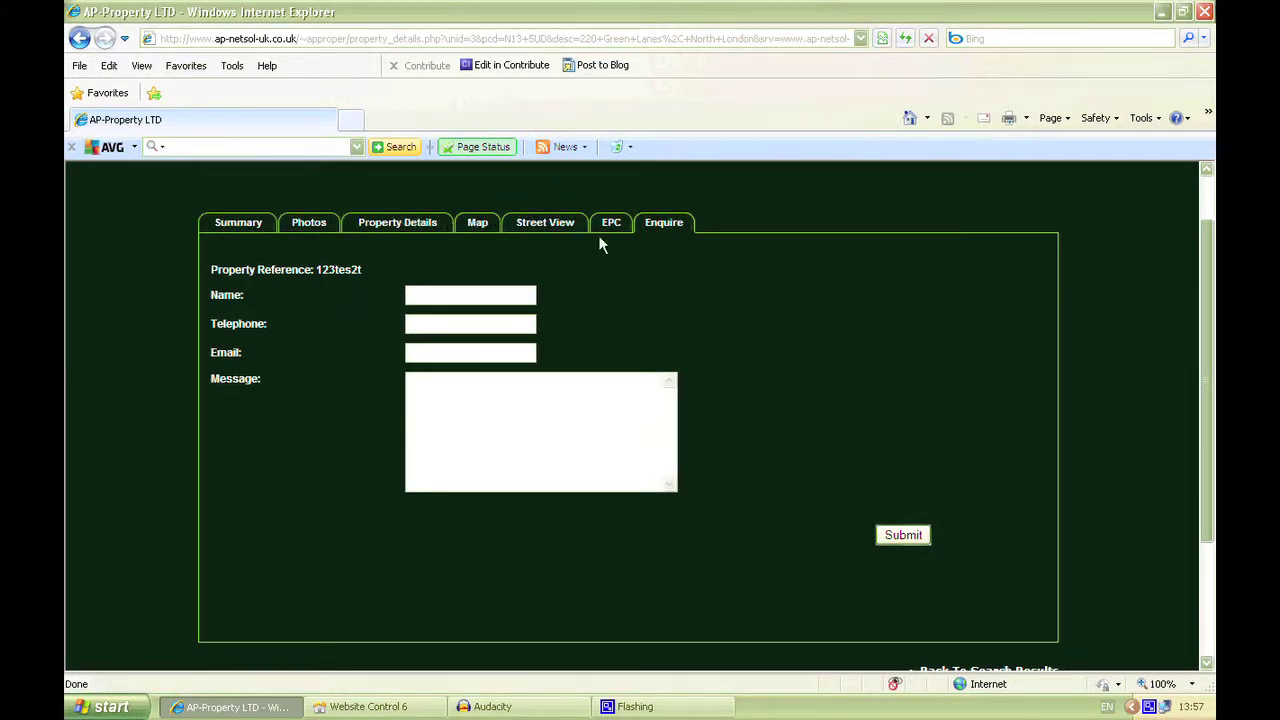
Return to the property's summary page and review its address, room, local authority and rental details.
scroll(376, 318, up, 2)
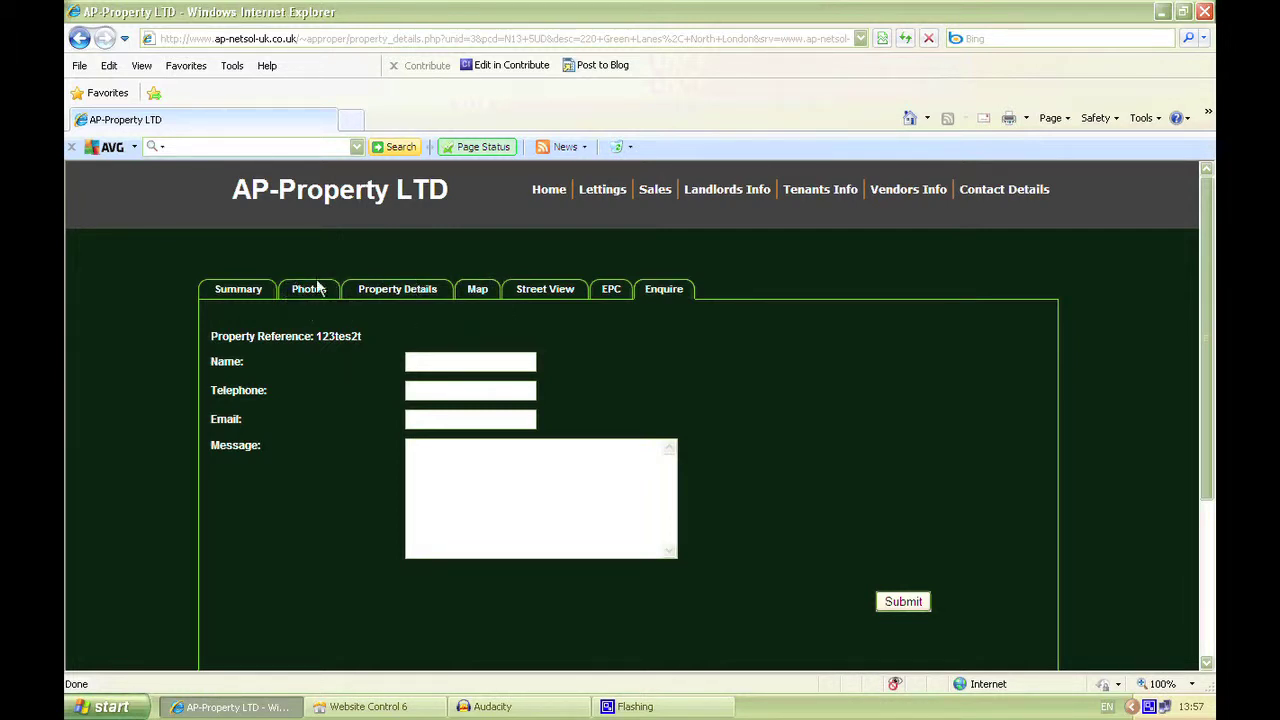
click(252, 289)
scroll(210, 291, down, 3)
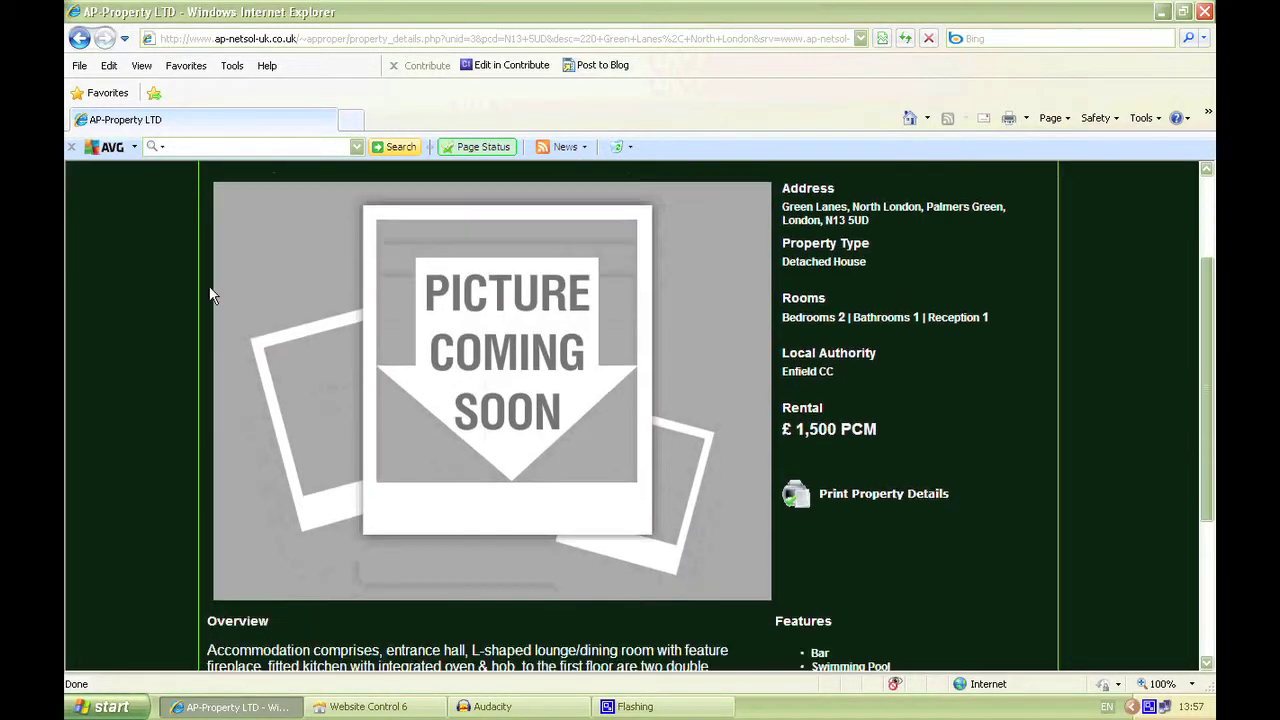
scroll(212, 293, up, 3)
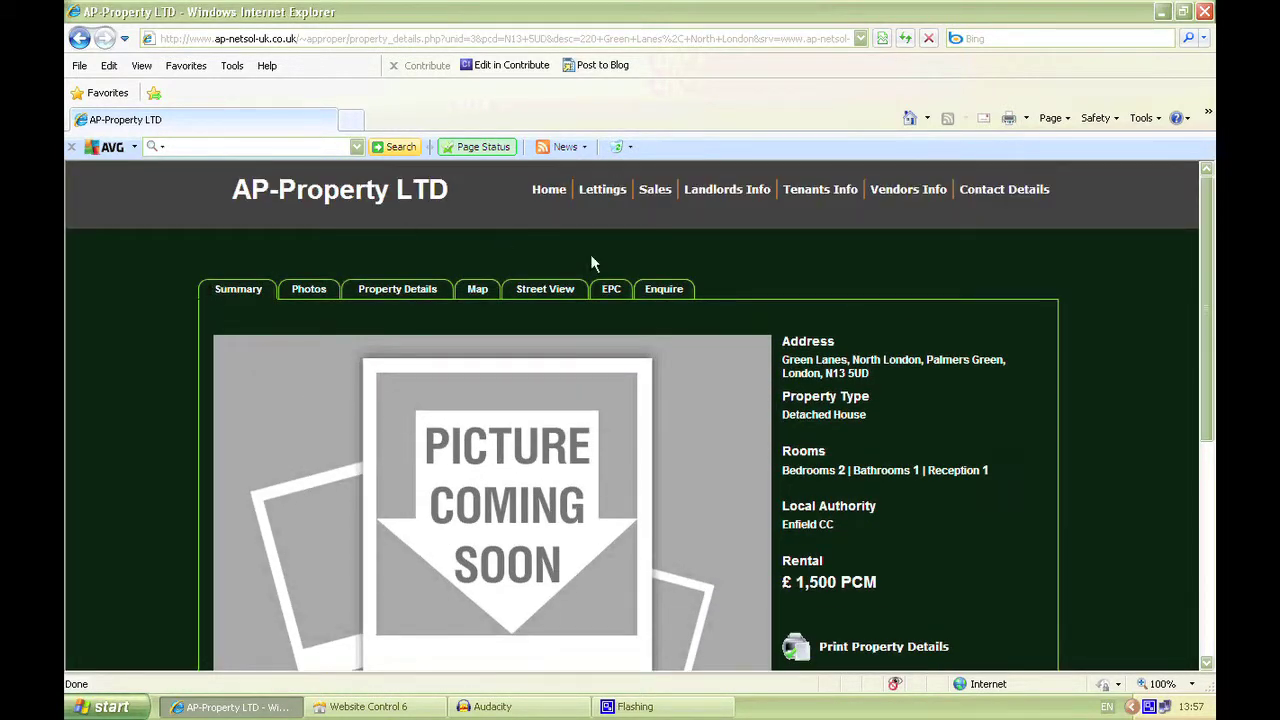
Go to the website's home page and check the property's area setting in Website Control 6.
click(548, 191)
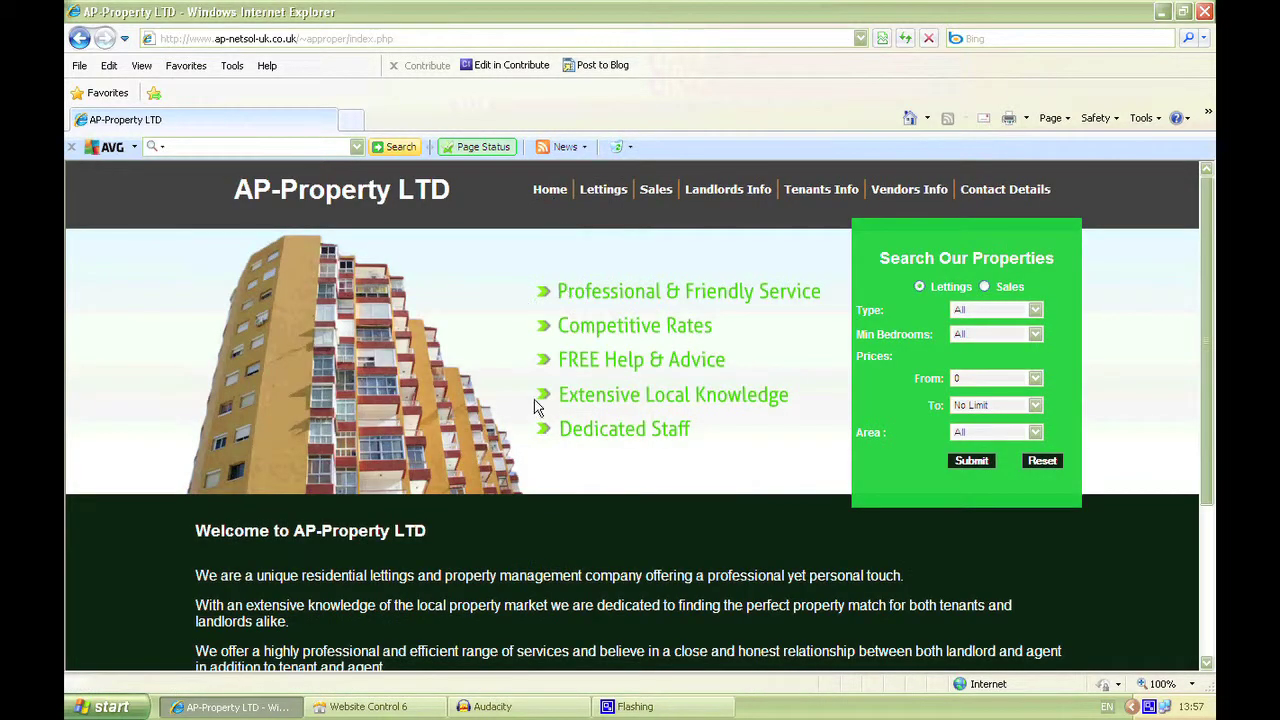
click(390, 706)
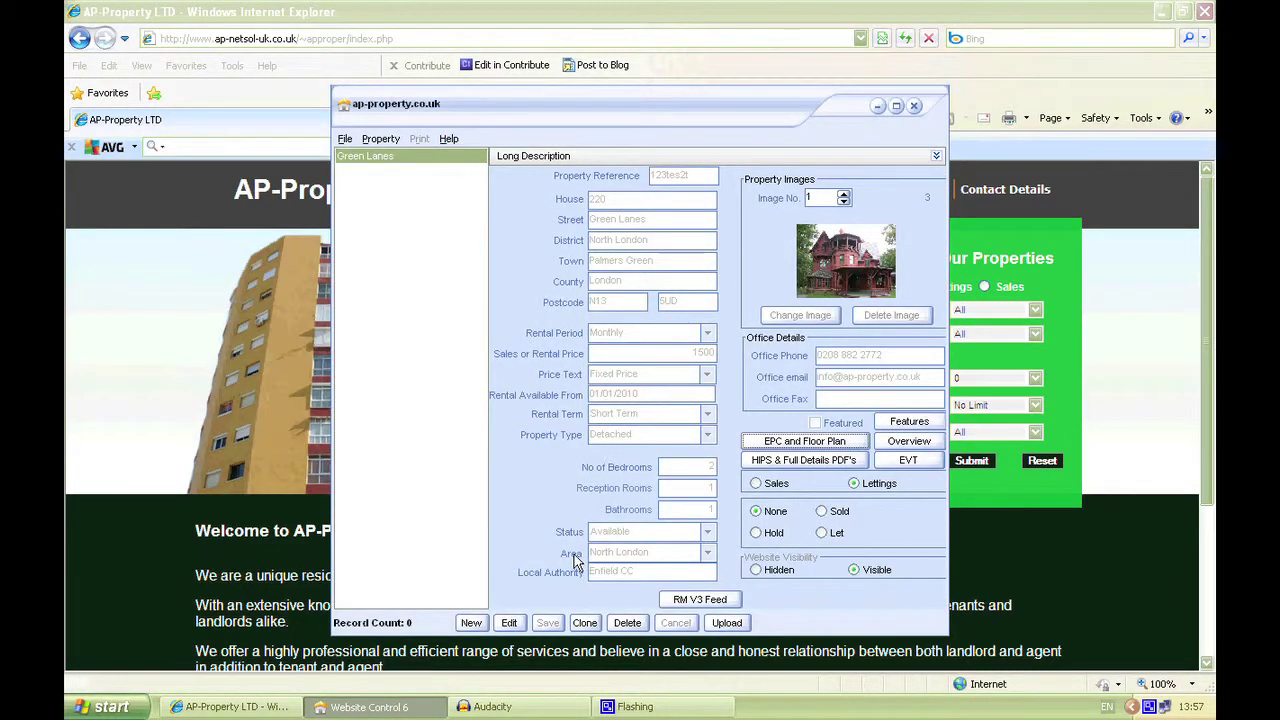
click(438, 705)
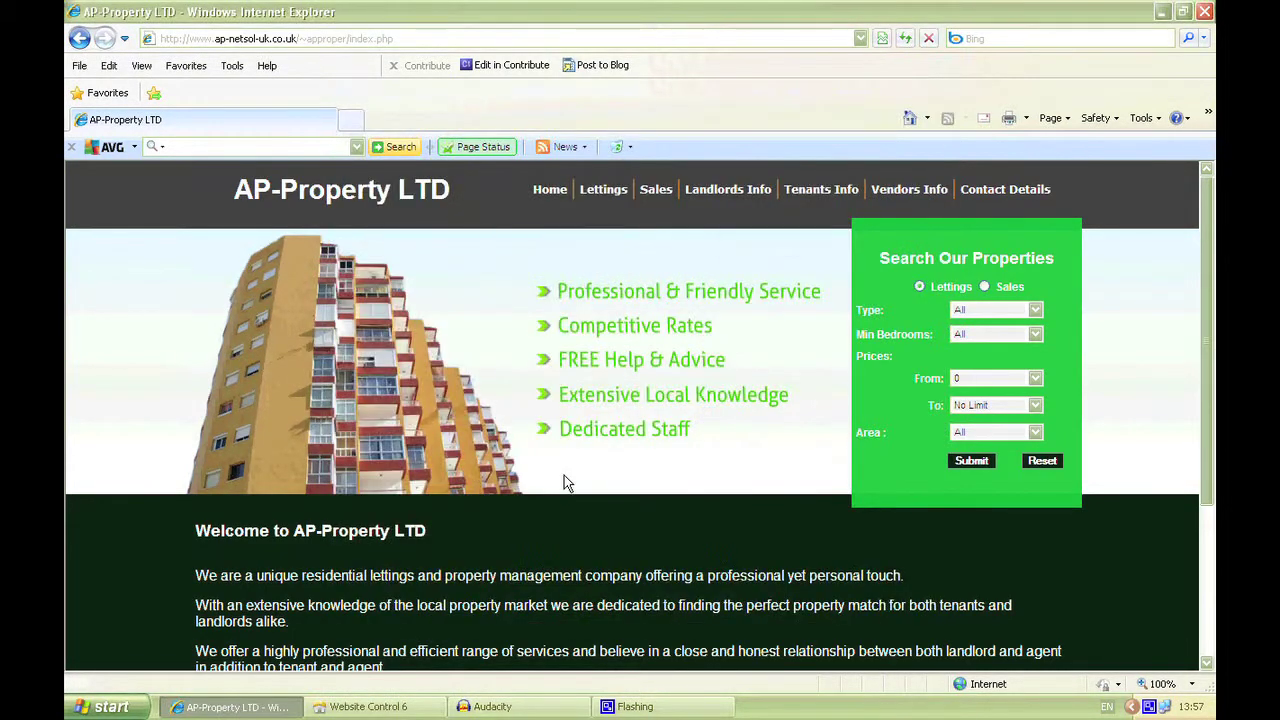
Search the website's lettings for properties in the North London area and view the search results.
click(1036, 432)
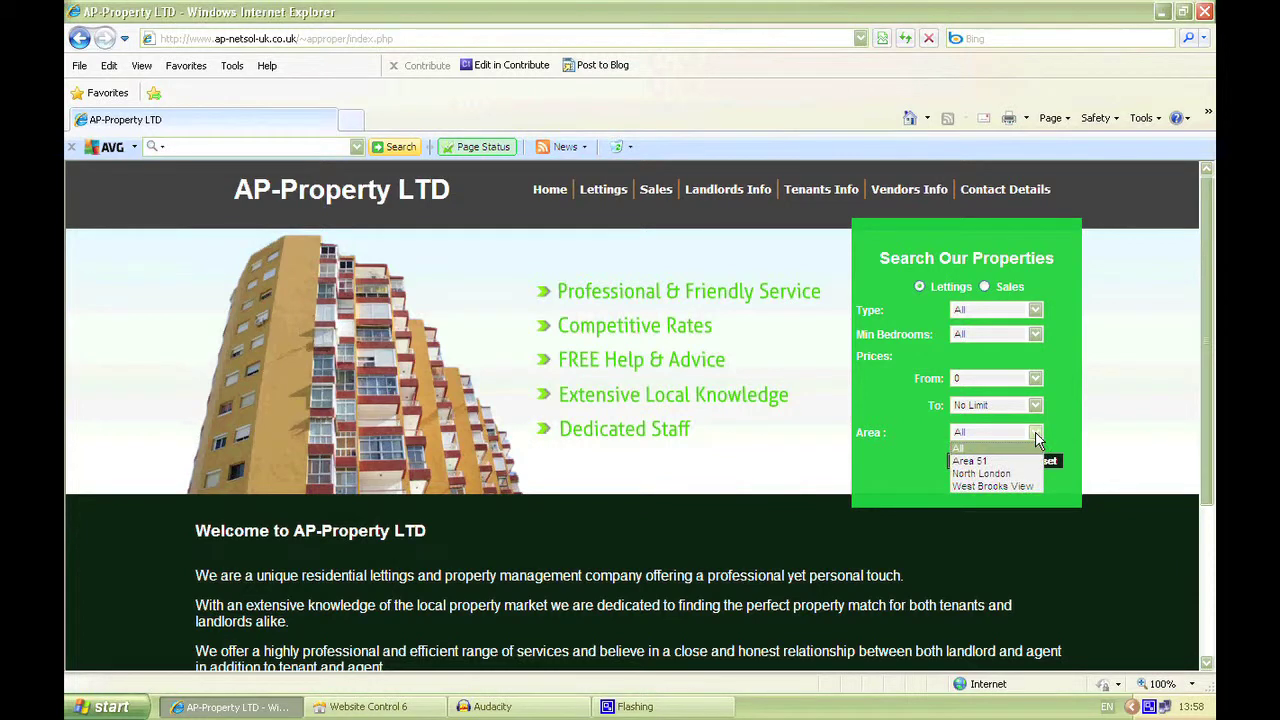
click(989, 474)
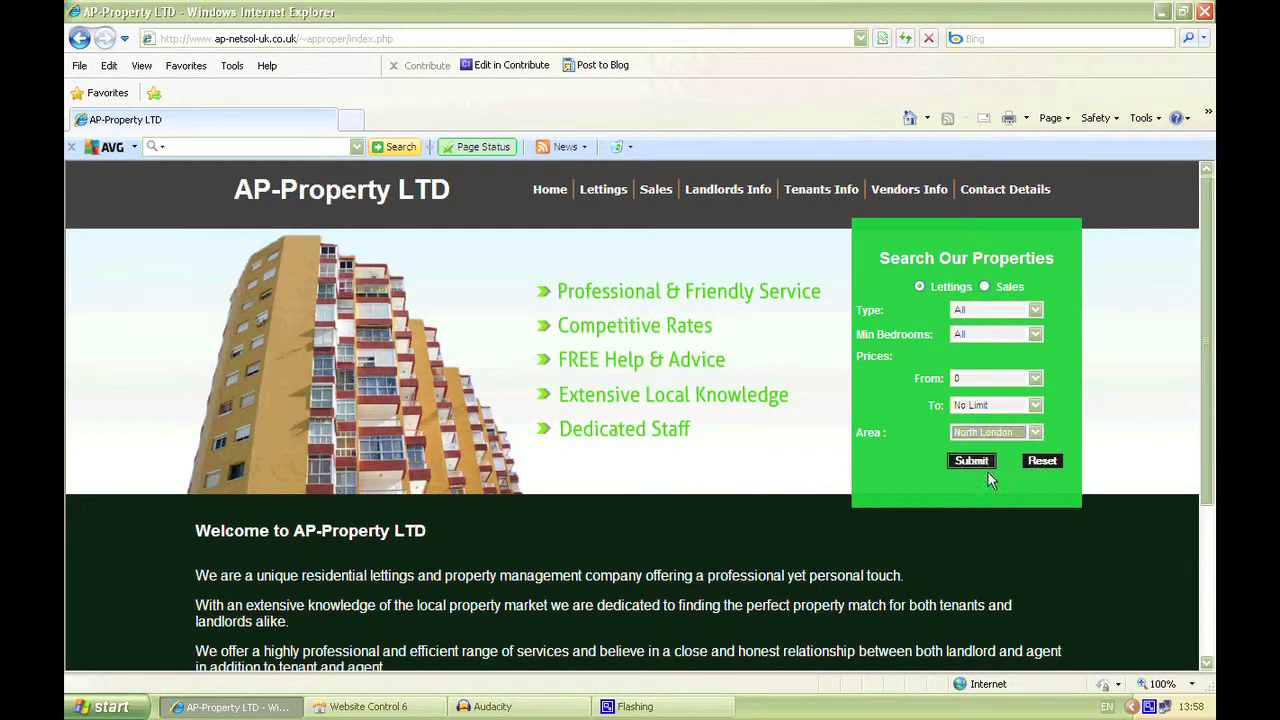
click(971, 461)
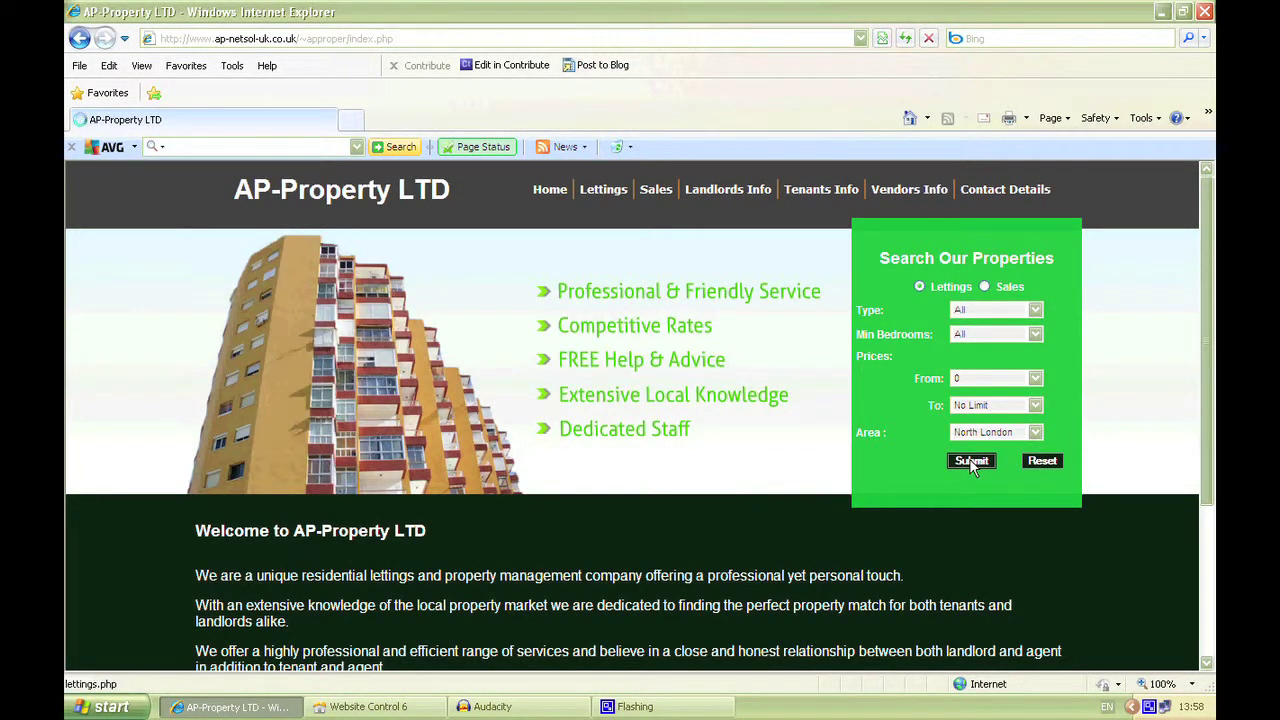
scroll(231, 330, down, 3)
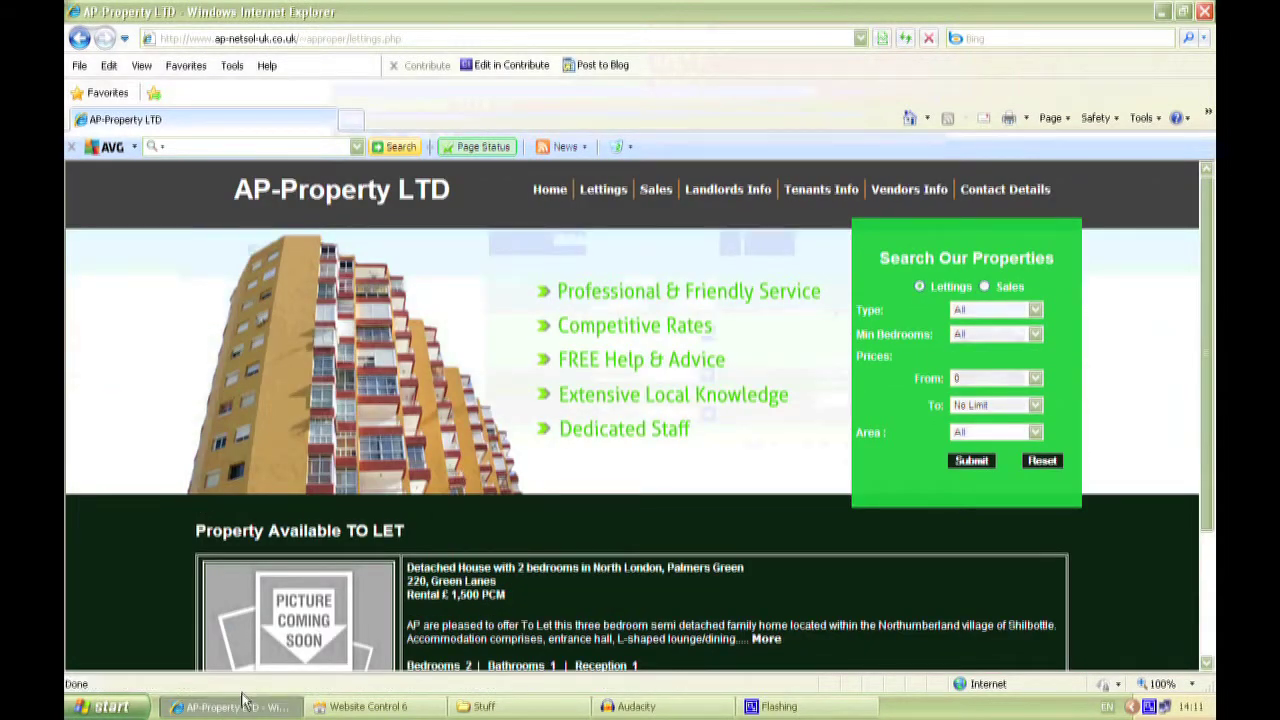
Review the listing on the website's lettings page, and return to the property record in Website Control 6.
click(228, 707)
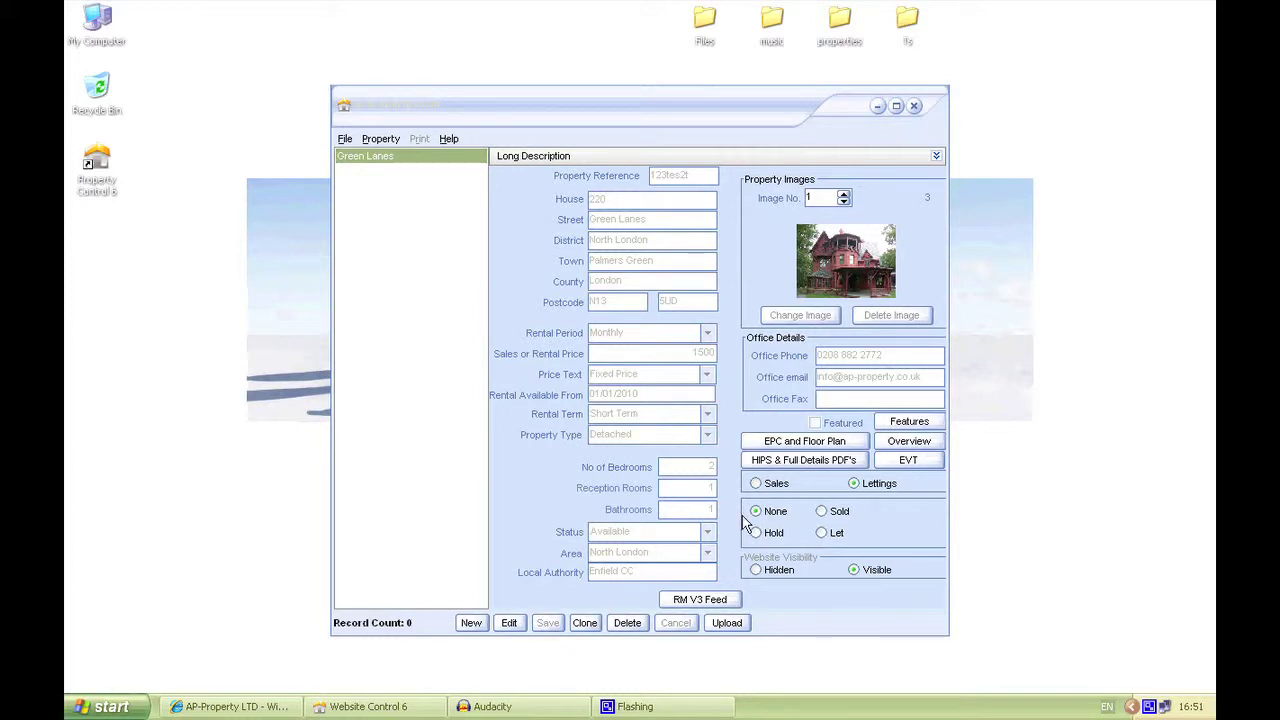
click(232, 706)
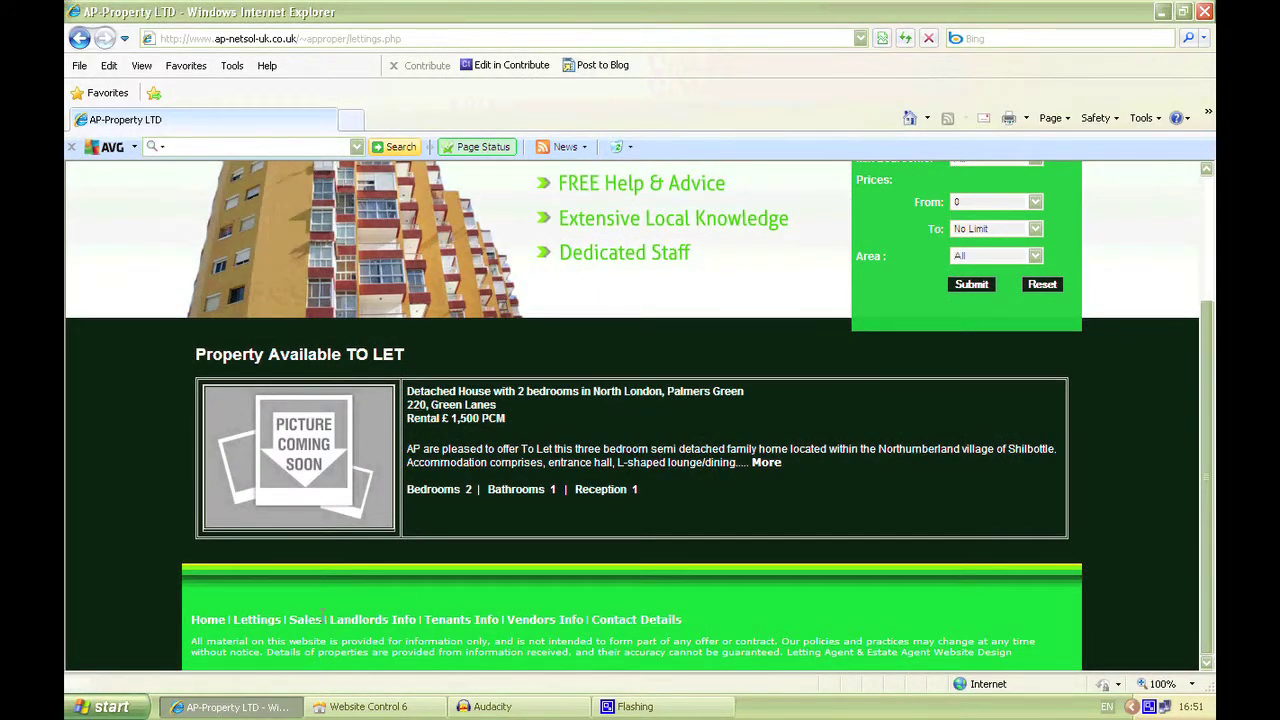
click(264, 712)
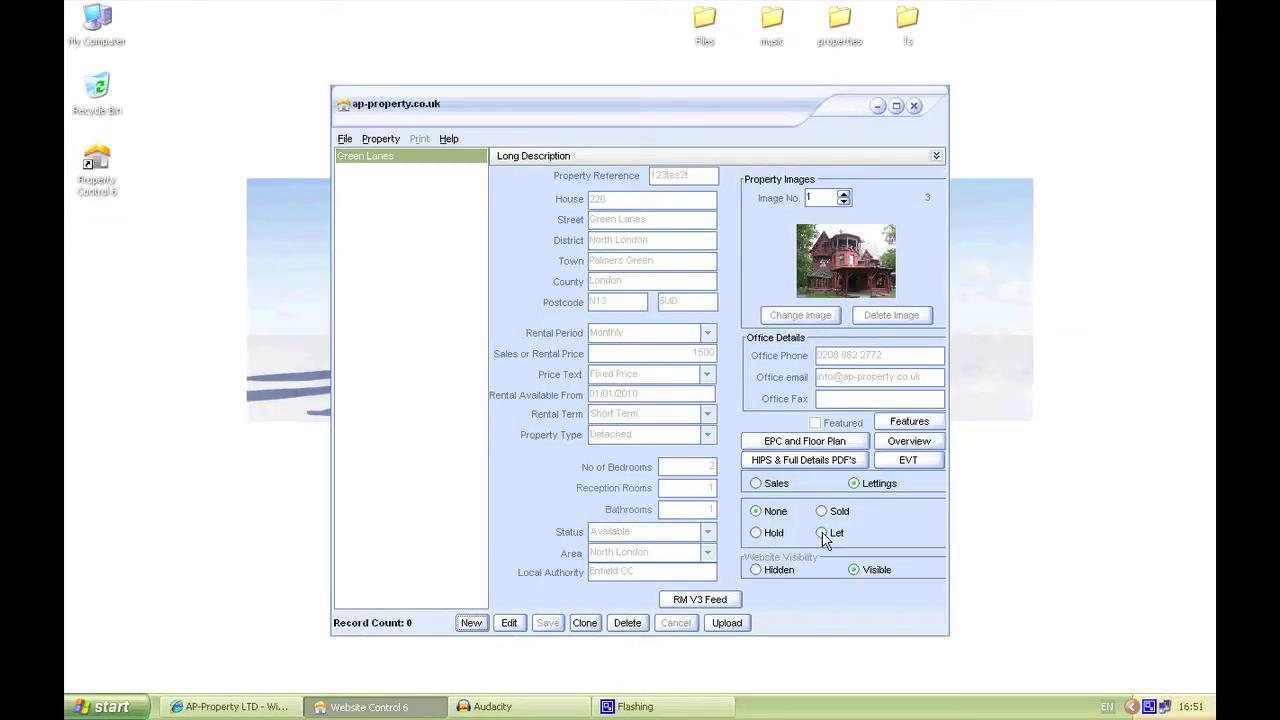
Mark the property as Let with status Not Available, save the record and upload it to the website.
click(509, 622)
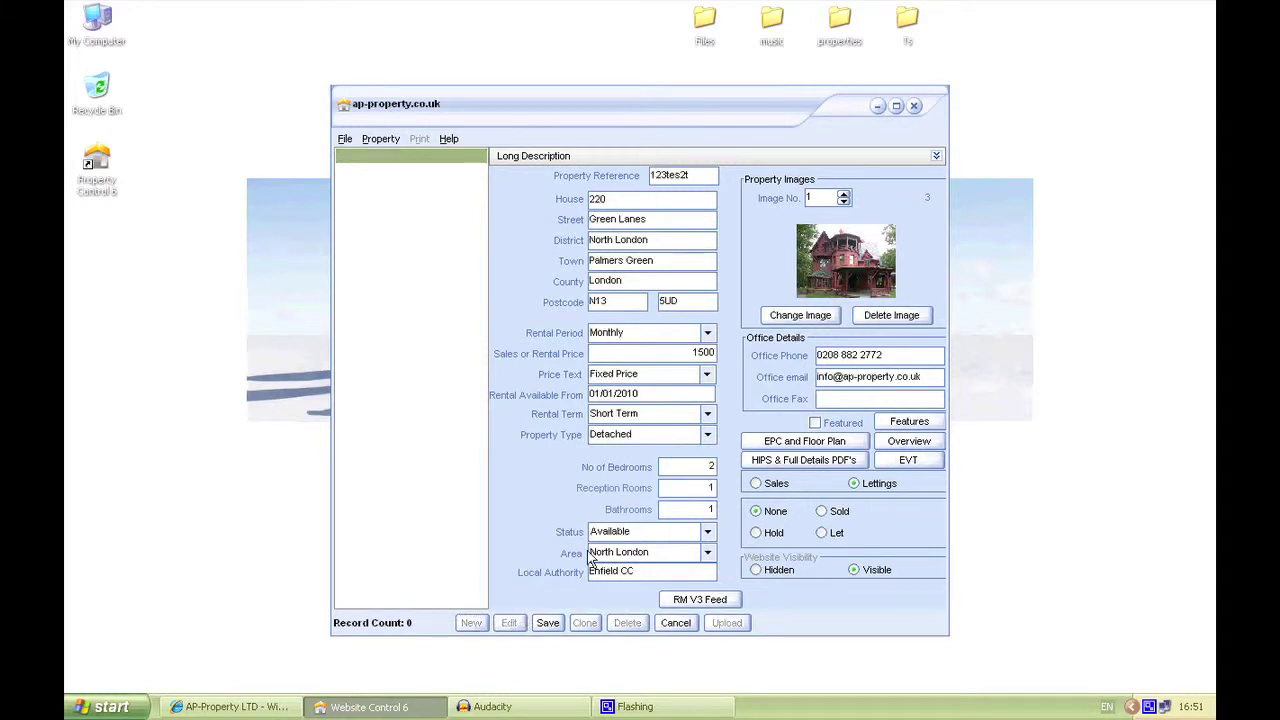
click(822, 533)
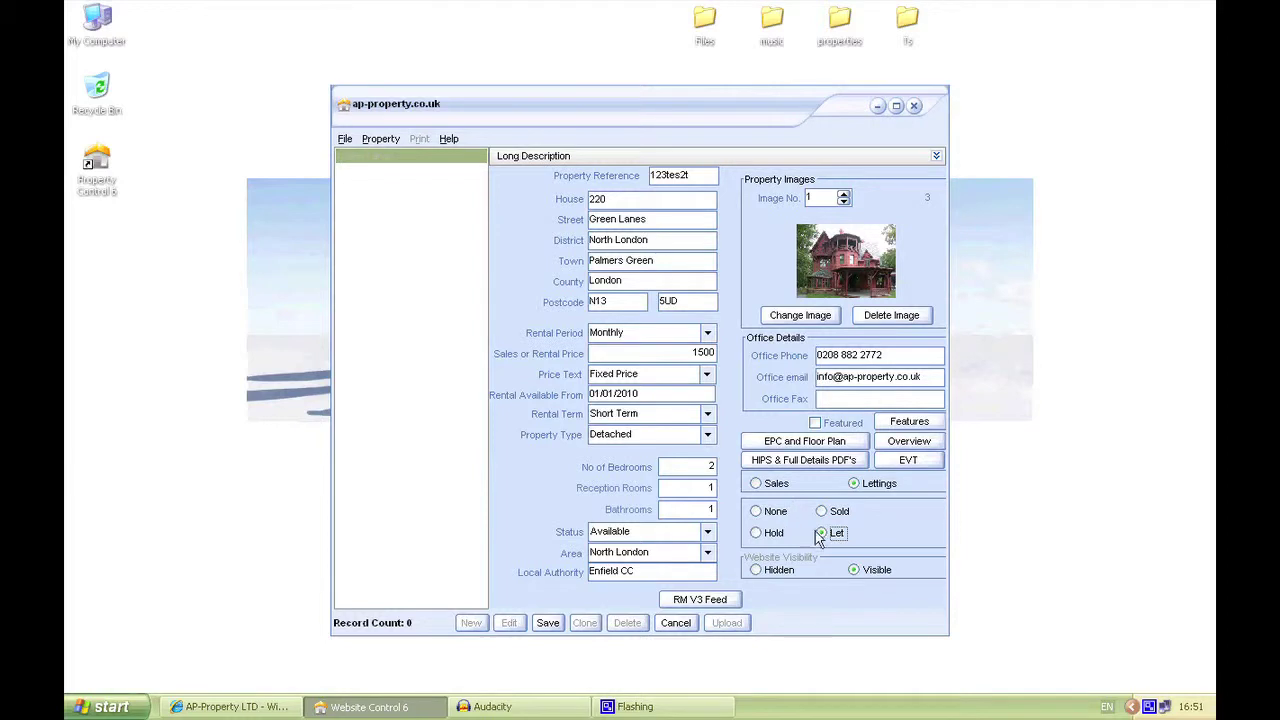
click(708, 535)
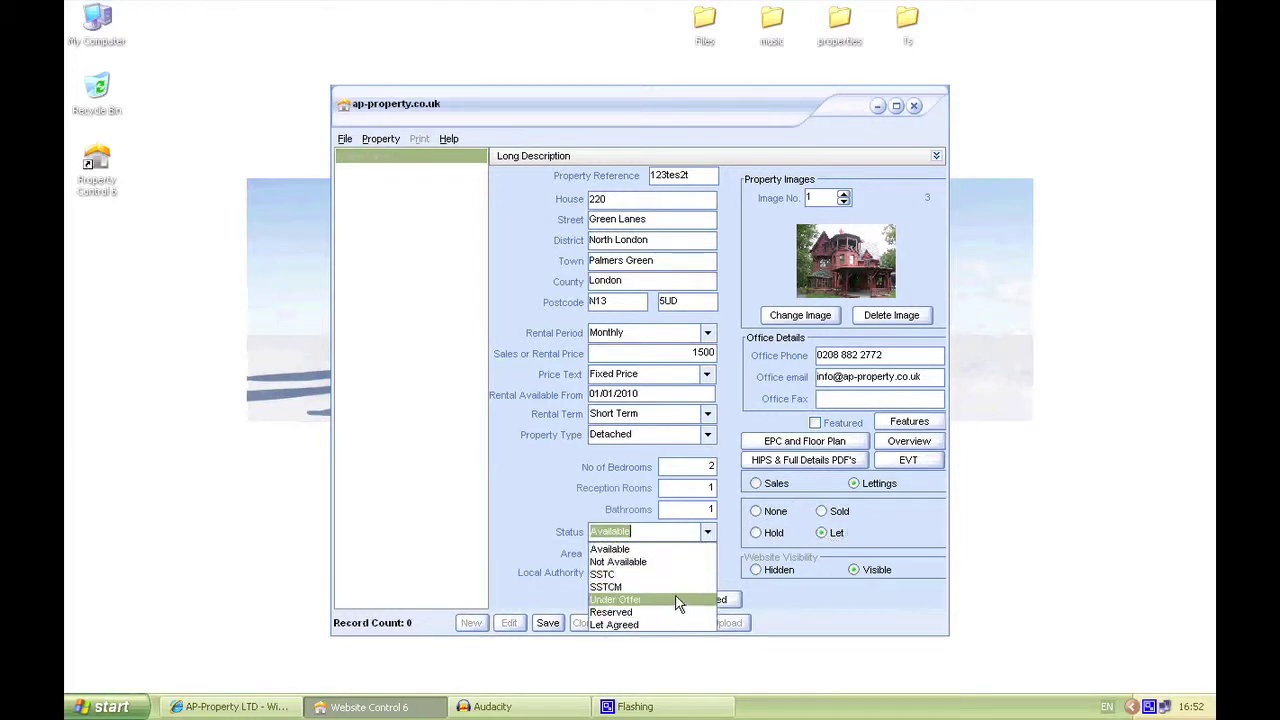
click(668, 562)
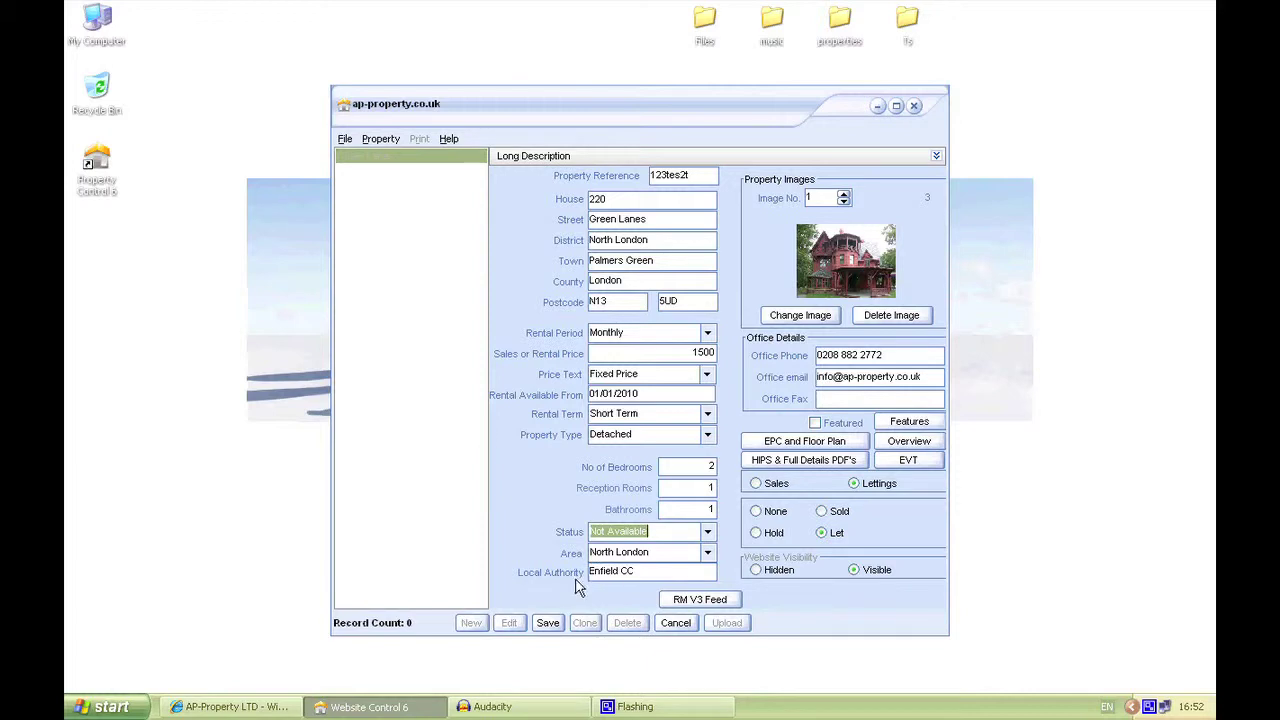
click(548, 623)
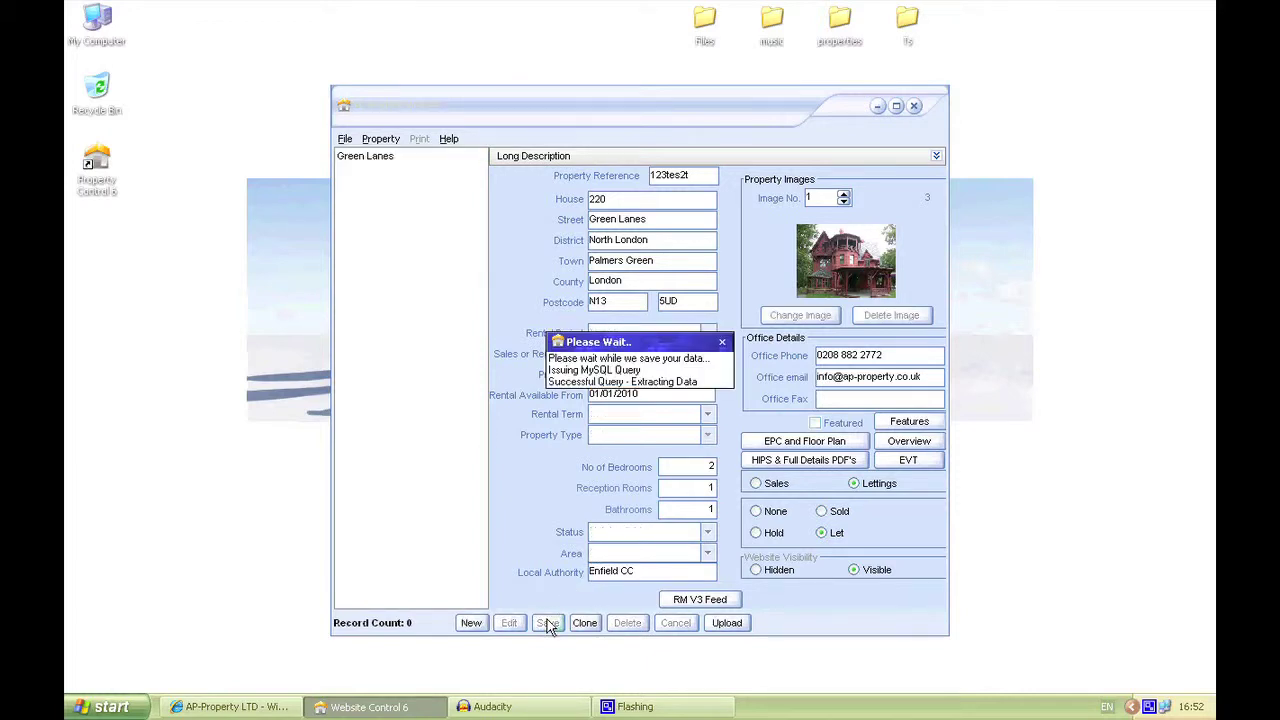
click(726, 626)
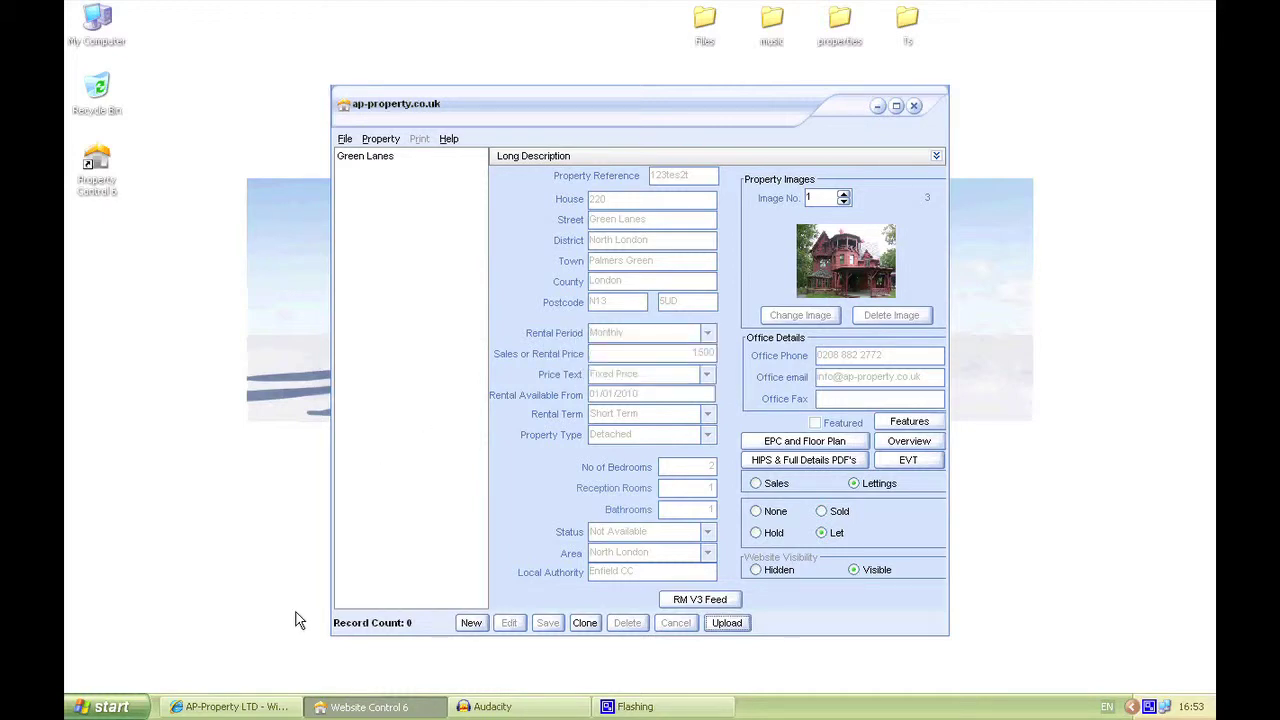
Switch to the website, refresh the lettings page to check the listing's let marking, and return to Website Control 6.
click(235, 706)
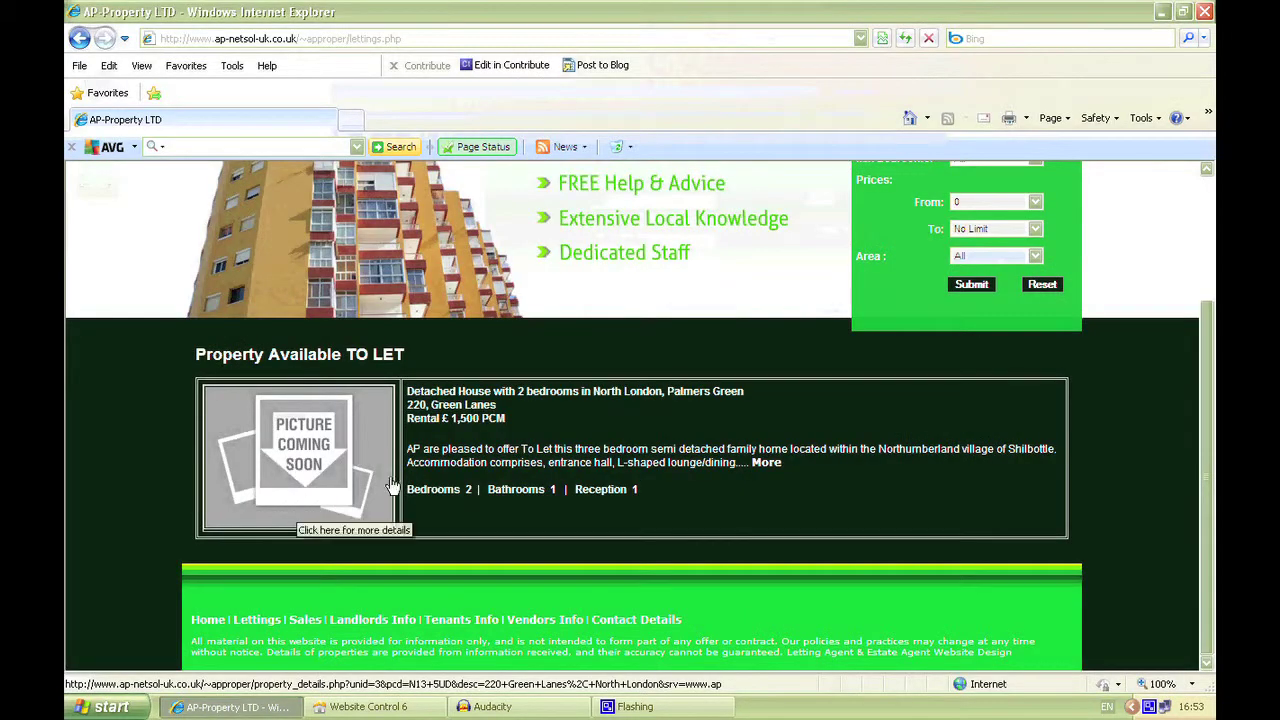
key(F5)
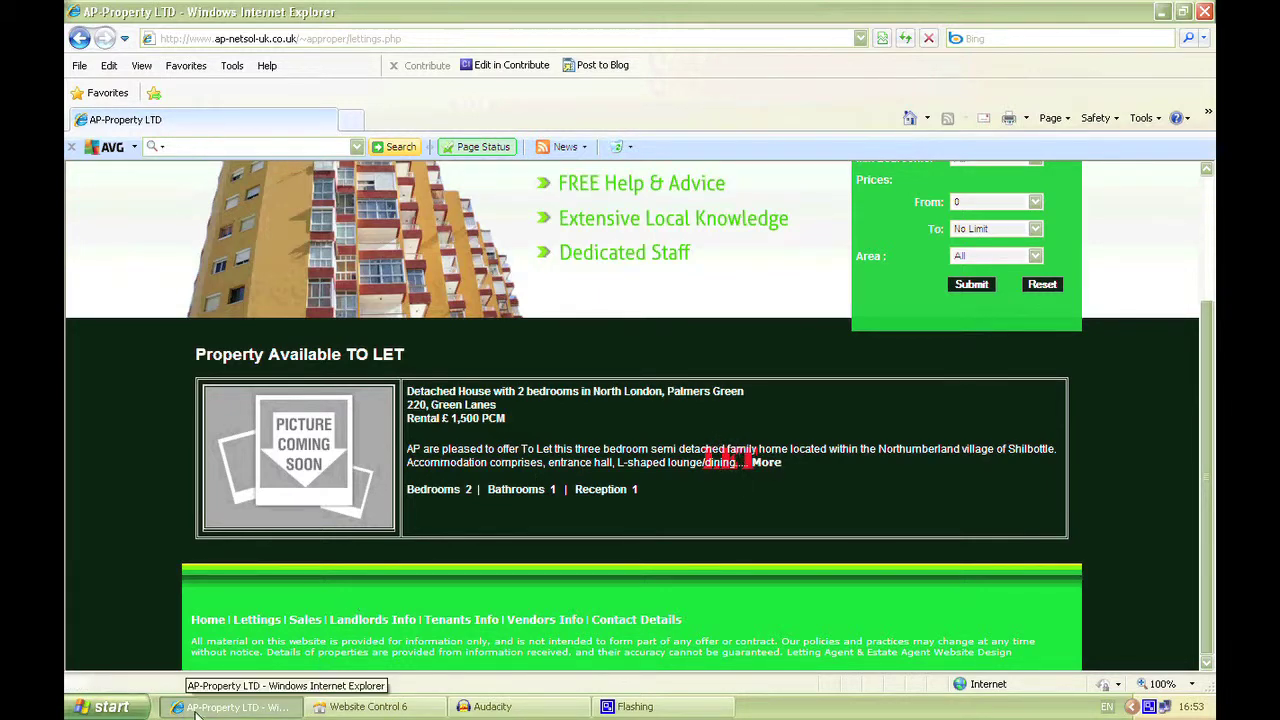
click(368, 706)
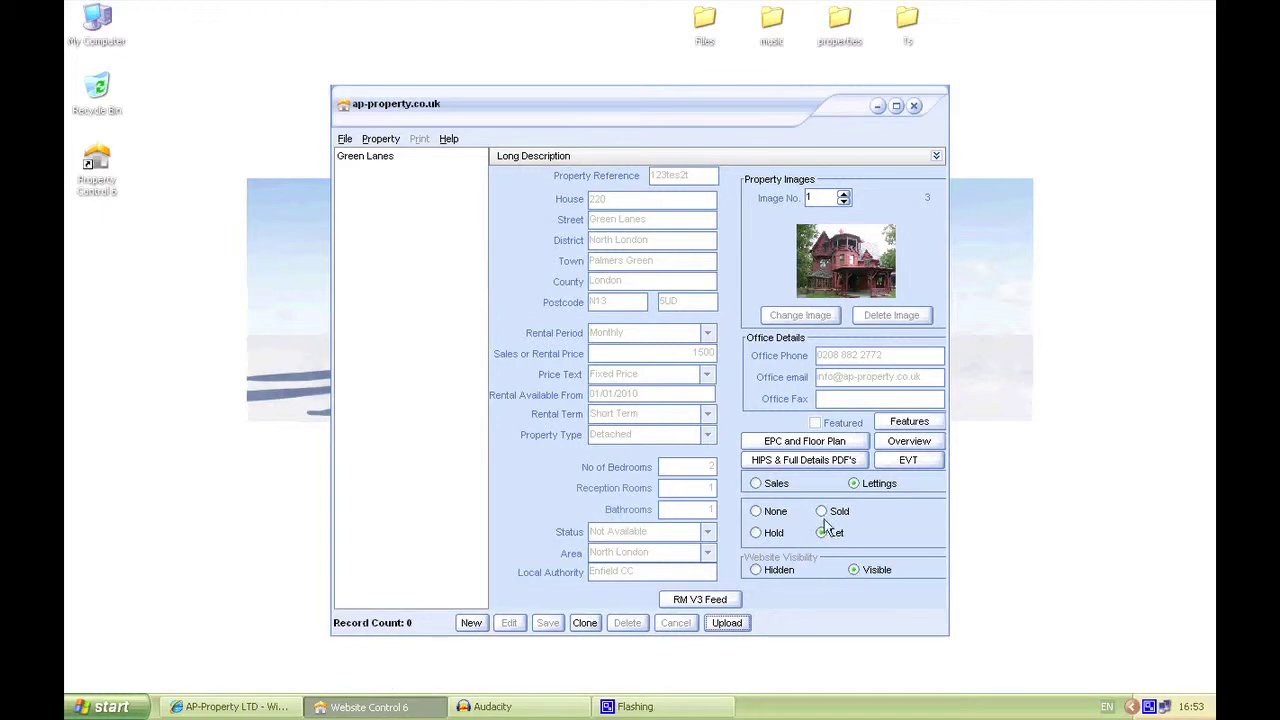